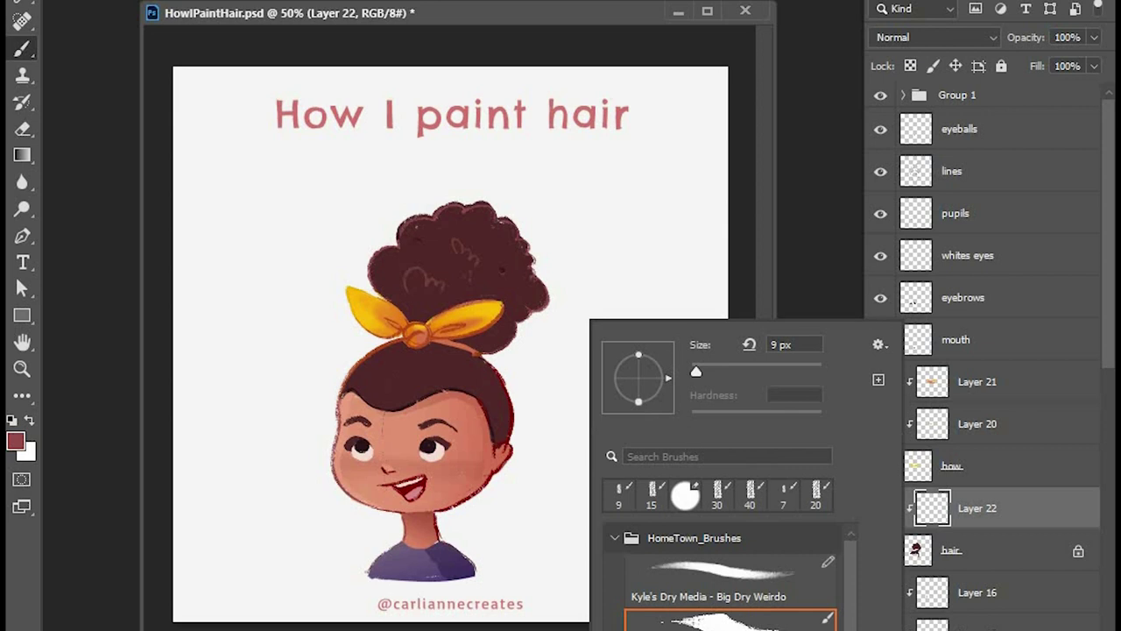
- Paint thin midtone strands through the smooth hair below the bow on Layer 22, using a small HomeTown_Brushes brush
click(729, 629)
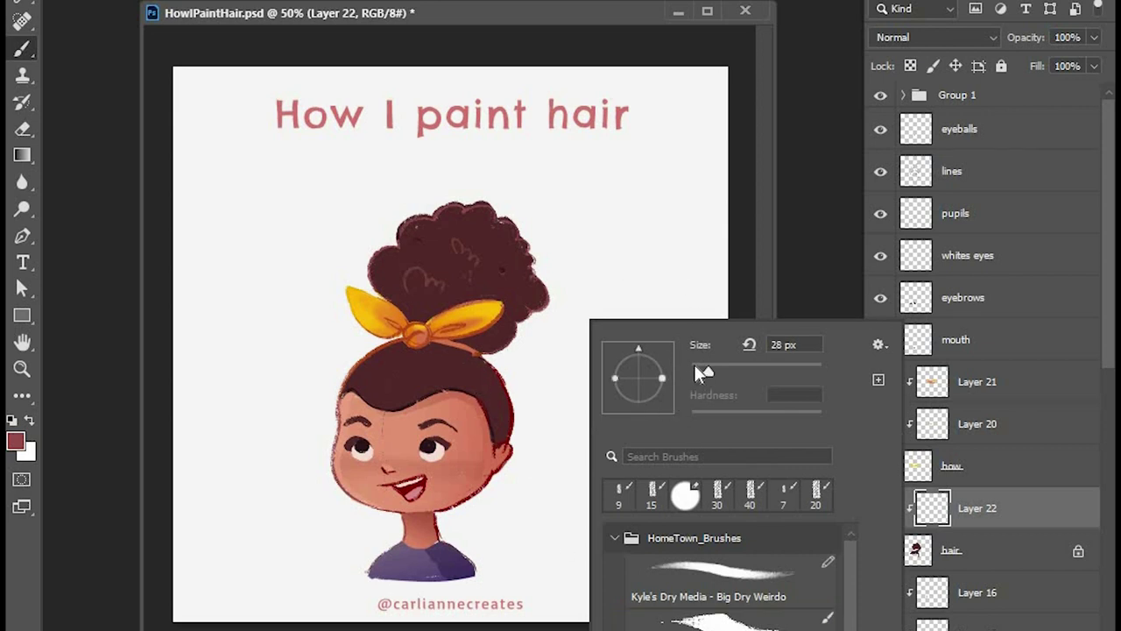
click(695, 366)
click(433, 197)
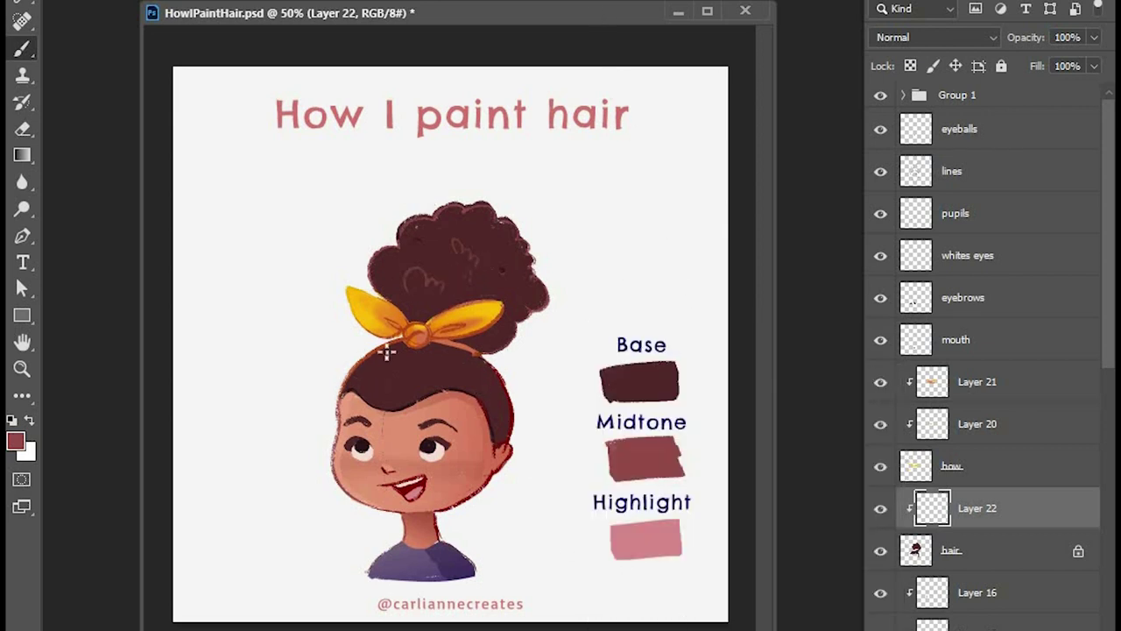
drag(415, 345, 375, 400)
drag(392, 368, 383, 399)
mouse_move(394, 353)
mouse_down()
mouse_move(362, 377)
mouse_move(417, 349)
mouse_move(391, 408)
mouse_move(424, 347)
mouse_move(433, 385)
mouse_up()
mouse_move(435, 345)
mouse_down()
mouse_move(440, 386)
mouse_move(458, 380)
mouse_move(495, 404)
mouse_move(499, 445)
mouse_up()
drag(494, 380, 501, 438)
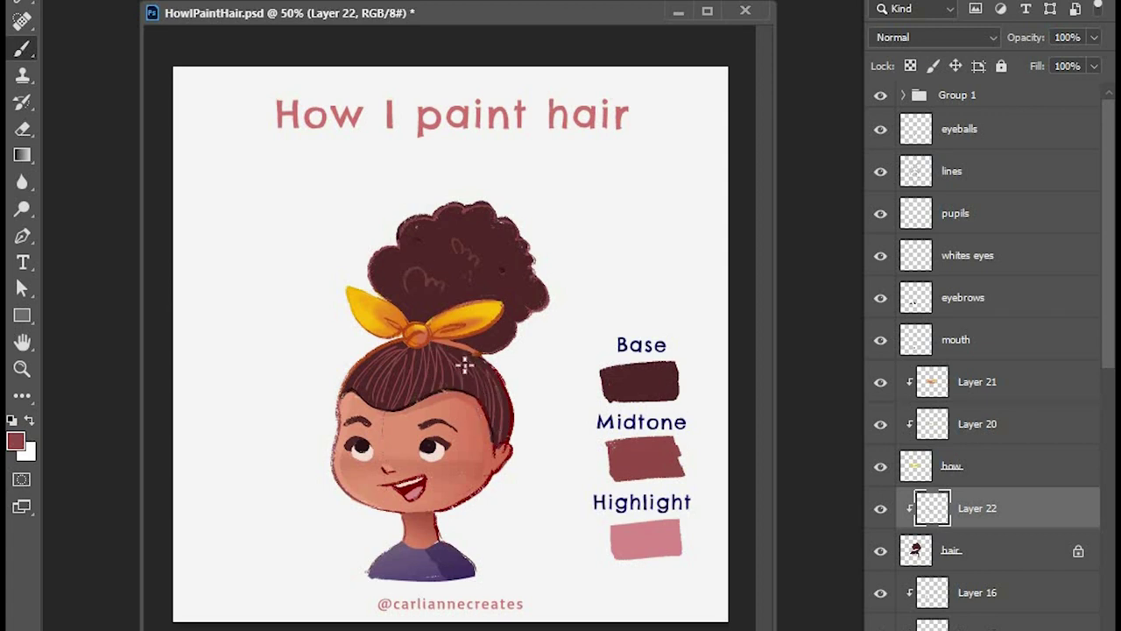
mouse_move(383, 359)
mouse_down()
mouse_move(388, 400)
mouse_move(410, 353)
mouse_move(379, 402)
mouse_up()
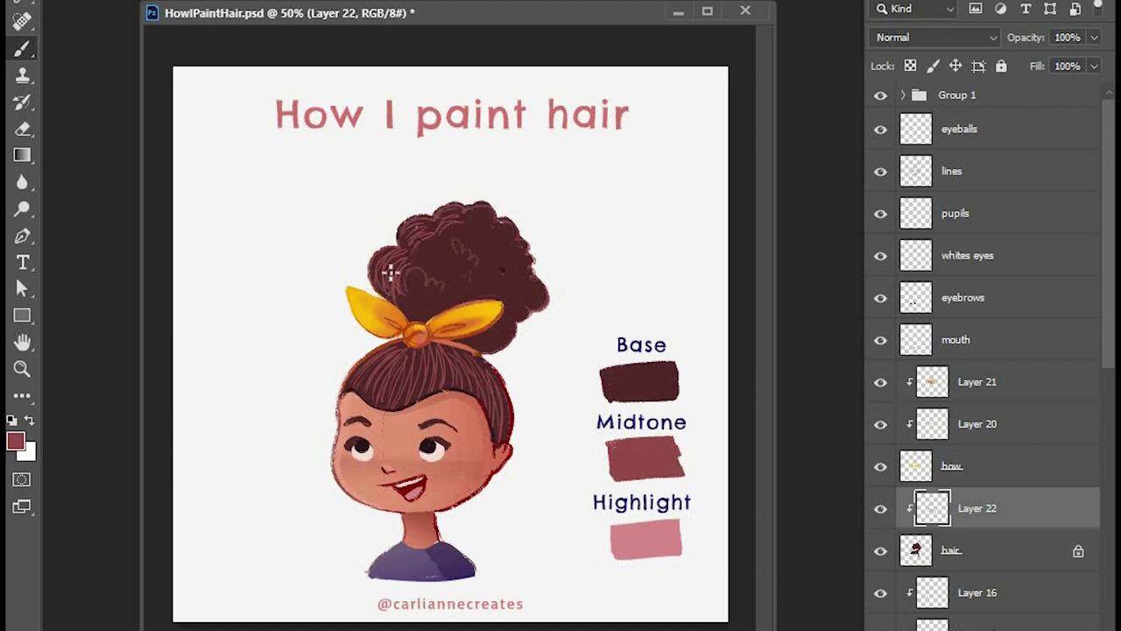
- Paint curved midtone strands throughout the curly bun above the bow on Layer 22
drag(391, 269, 397, 255)
mouse_move(429, 245)
mouse_down()
mouse_move(446, 276)
mouse_move(483, 231)
mouse_move(447, 238)
mouse_move(452, 230)
mouse_move(481, 220)
mouse_up()
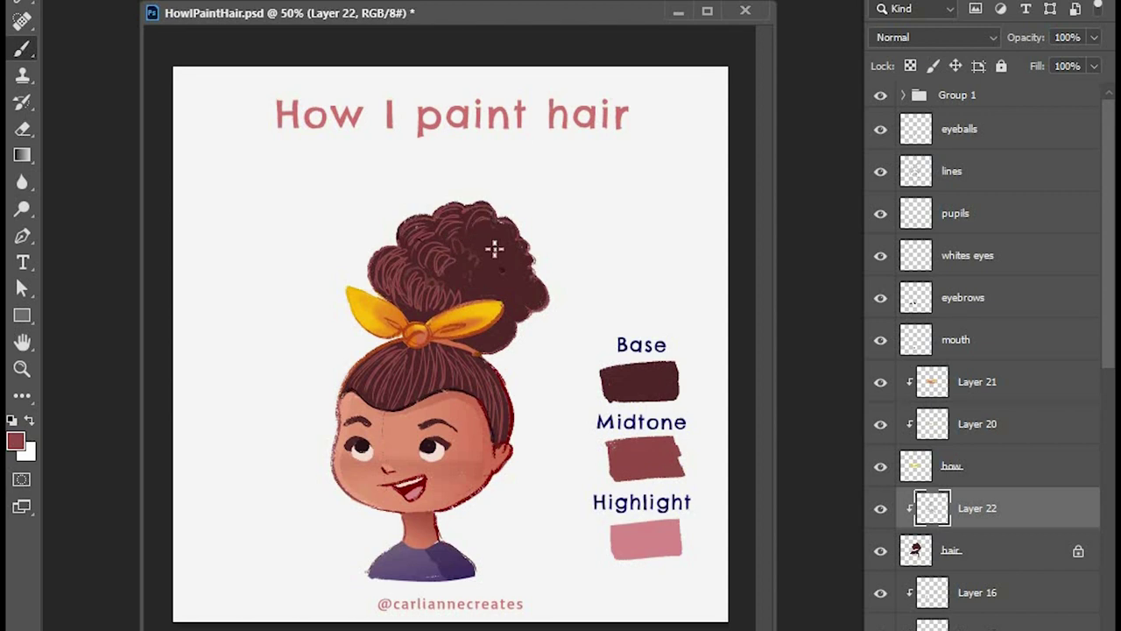
mouse_move(452, 273)
mouse_down()
mouse_move(469, 287)
mouse_move(475, 235)
mouse_move(501, 237)
mouse_move(487, 234)
mouse_move(486, 249)
mouse_move(505, 229)
mouse_move(495, 270)
mouse_move(484, 251)
mouse_move(497, 277)
mouse_move(503, 264)
mouse_move(493, 279)
mouse_move(520, 251)
mouse_move(508, 240)
mouse_move(480, 285)
mouse_move(507, 271)
mouse_move(484, 292)
mouse_move(509, 282)
mouse_move(467, 296)
mouse_move(482, 271)
mouse_up()
mouse_move(483, 348)
mouse_down()
mouse_move(524, 309)
mouse_move(499, 296)
mouse_move(526, 277)
mouse_move(513, 295)
mouse_move(528, 301)
mouse_up()
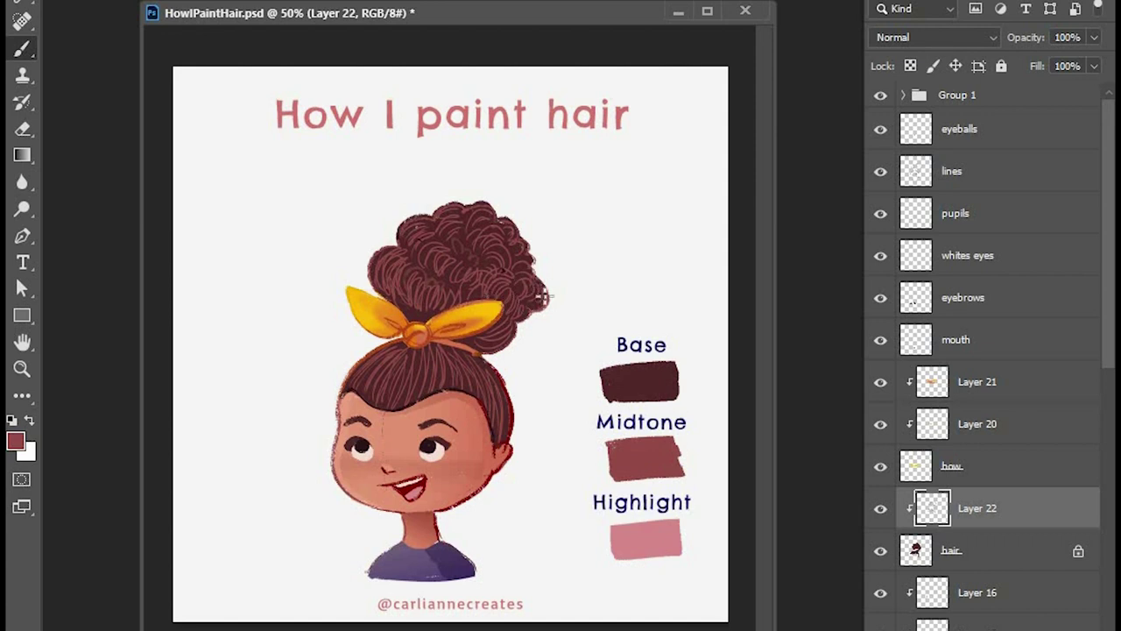
mouse_move(449, 232)
mouse_down()
mouse_move(465, 238)
mouse_move(463, 257)
mouse_move(492, 263)
mouse_up()
click(1001, 442)
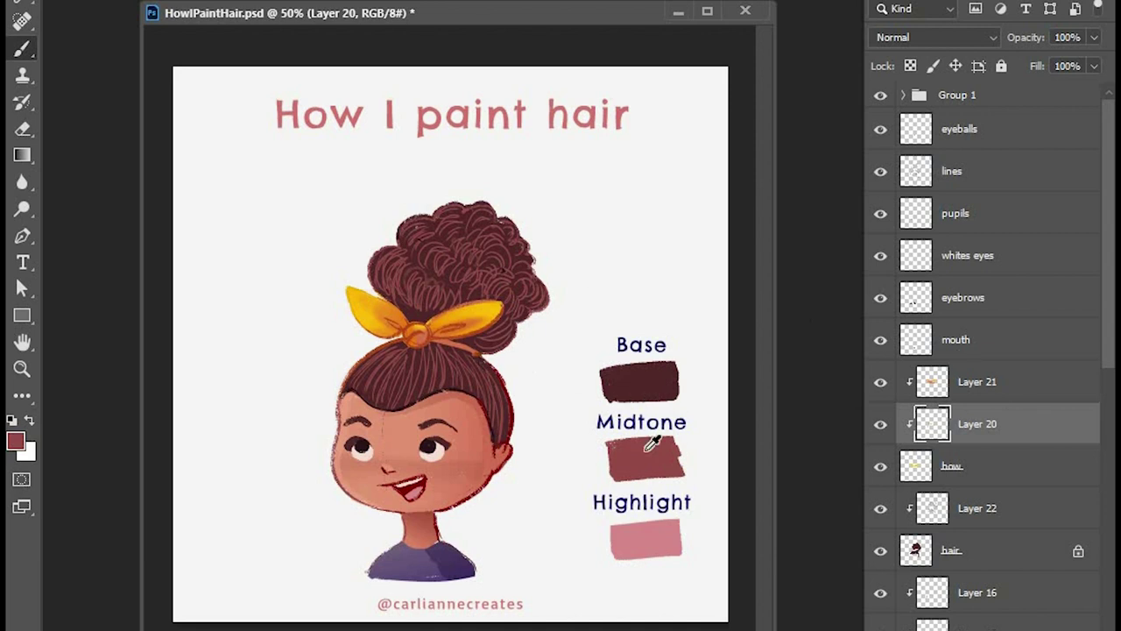
alt+click(655, 533)
key(alt+d)
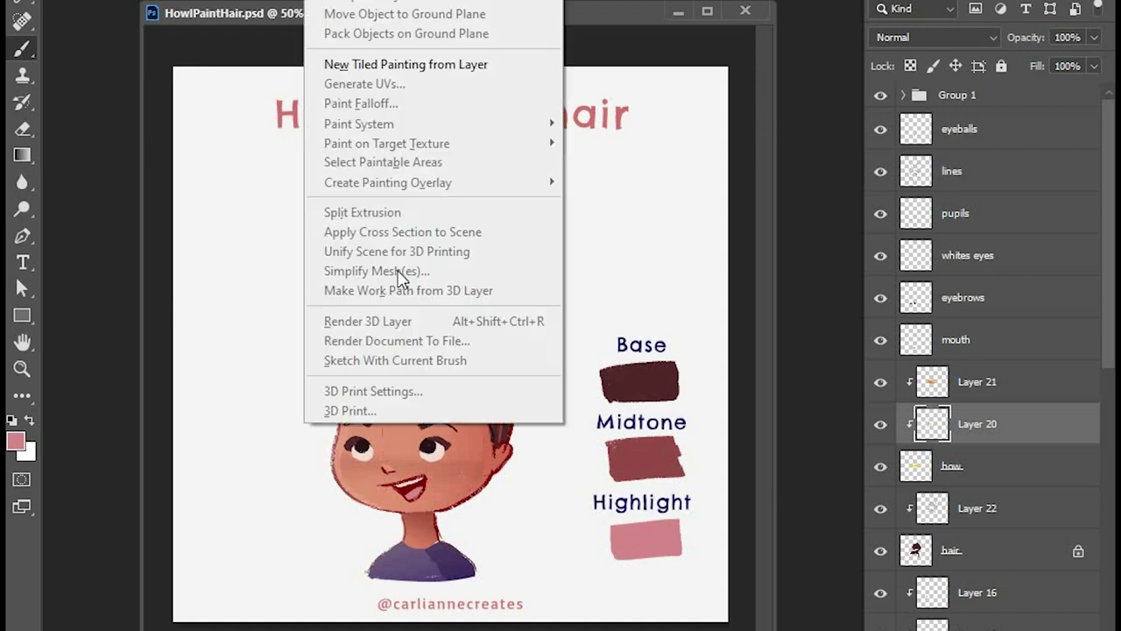
click(638, 11)
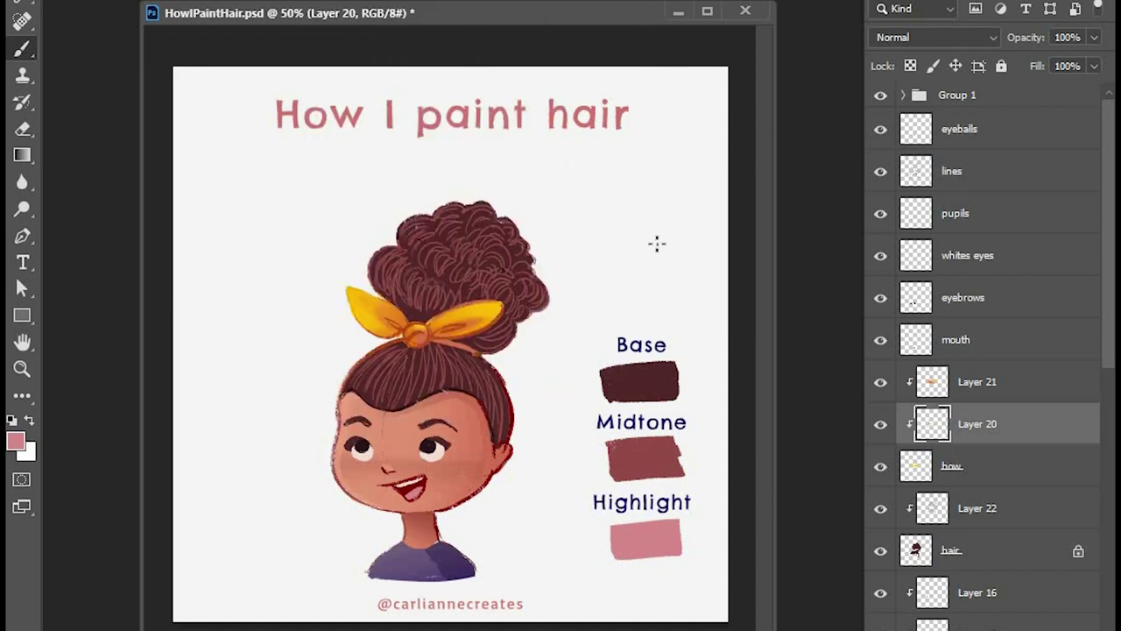
- Toggle Layer 20 and Layer 22 to check their contents, and resume Layer 22 with the sampled midtone swatch colour
click(883, 423)
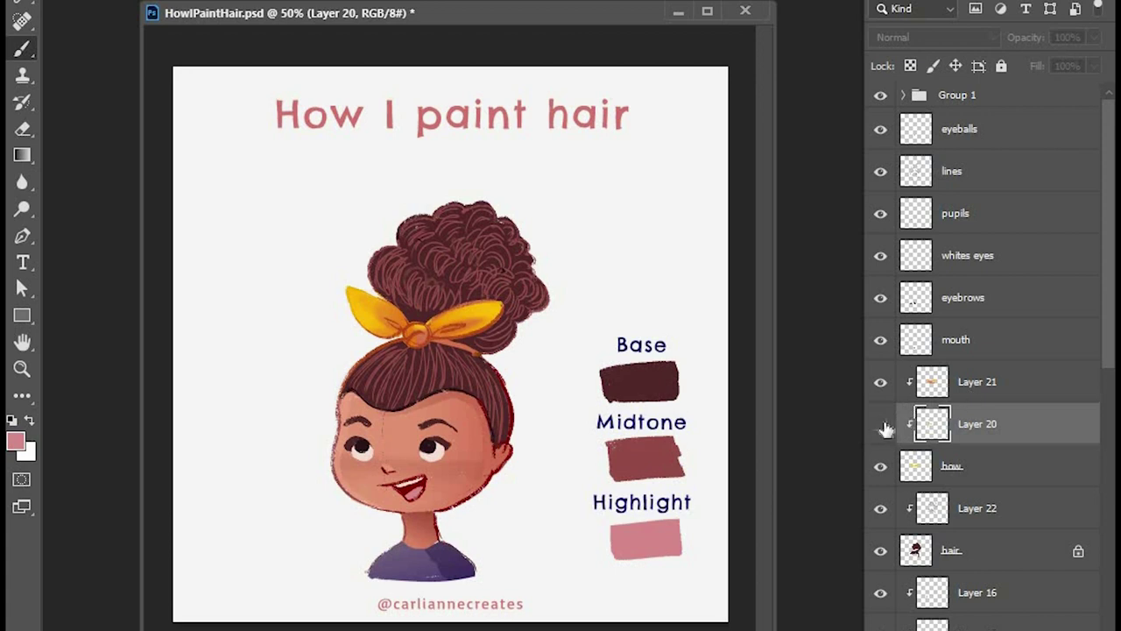
click(881, 424)
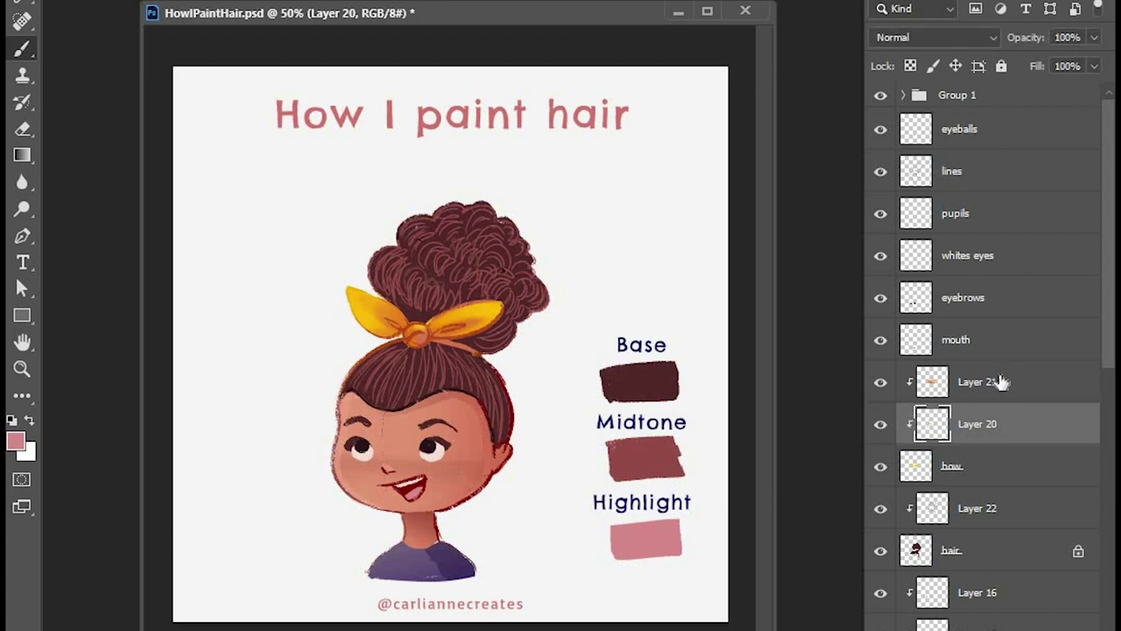
click(881, 508)
click(880, 508)
click(934, 504)
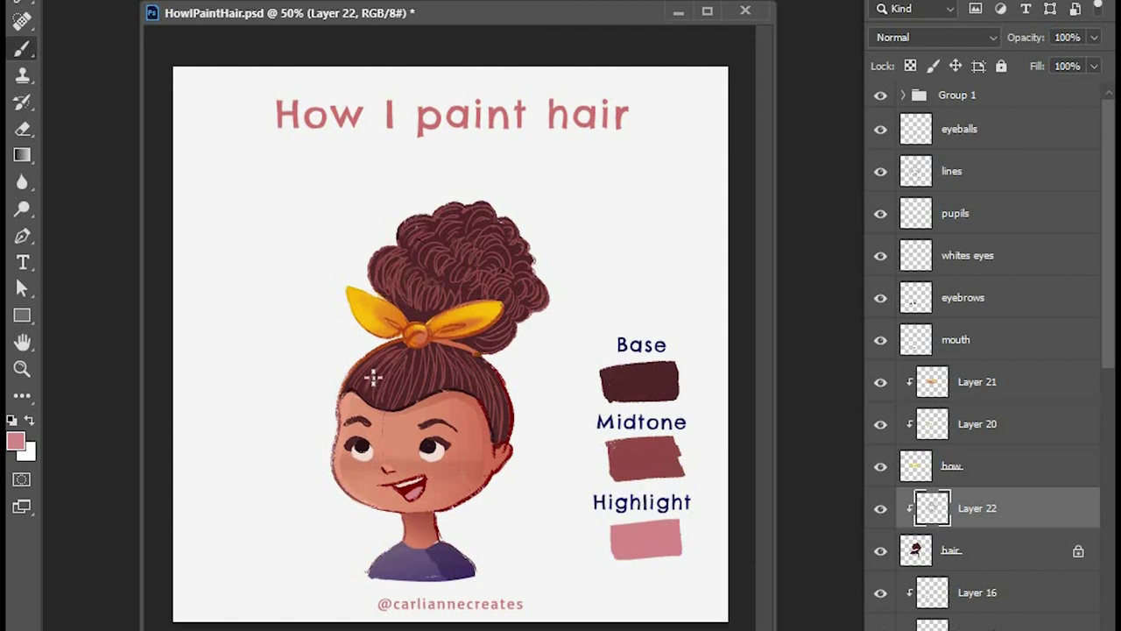
alt+click(641, 470)
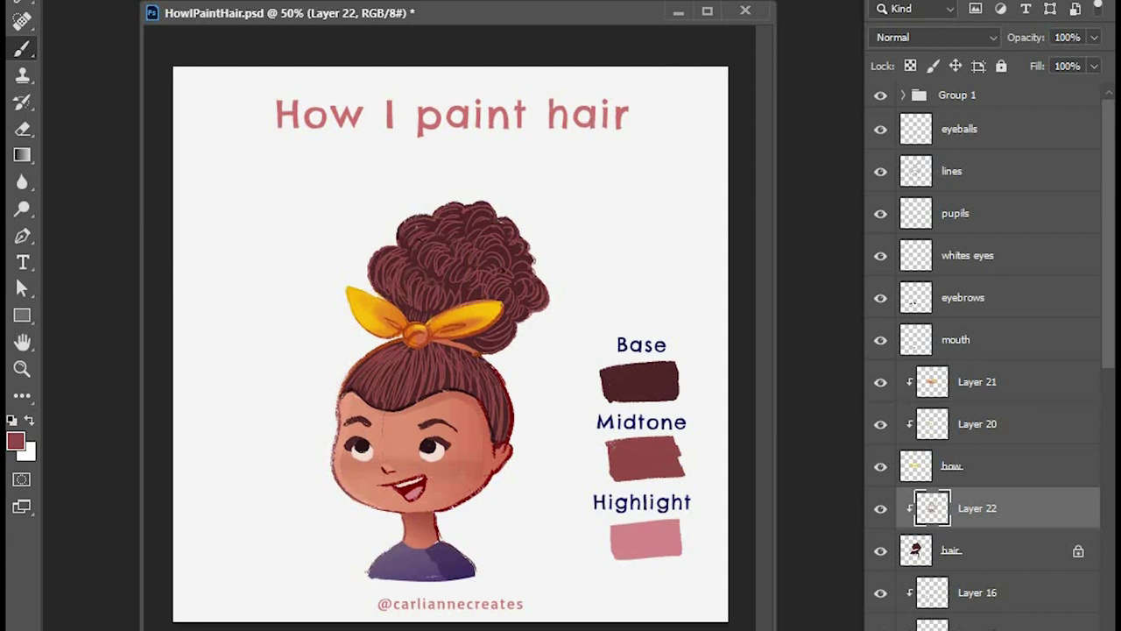
- Add a clipped layer above Layer 22 and paint highlight strands over the hair with the sampled highlight swatch colour
click(989, 550)
key(ctrl+shift+alt+n)
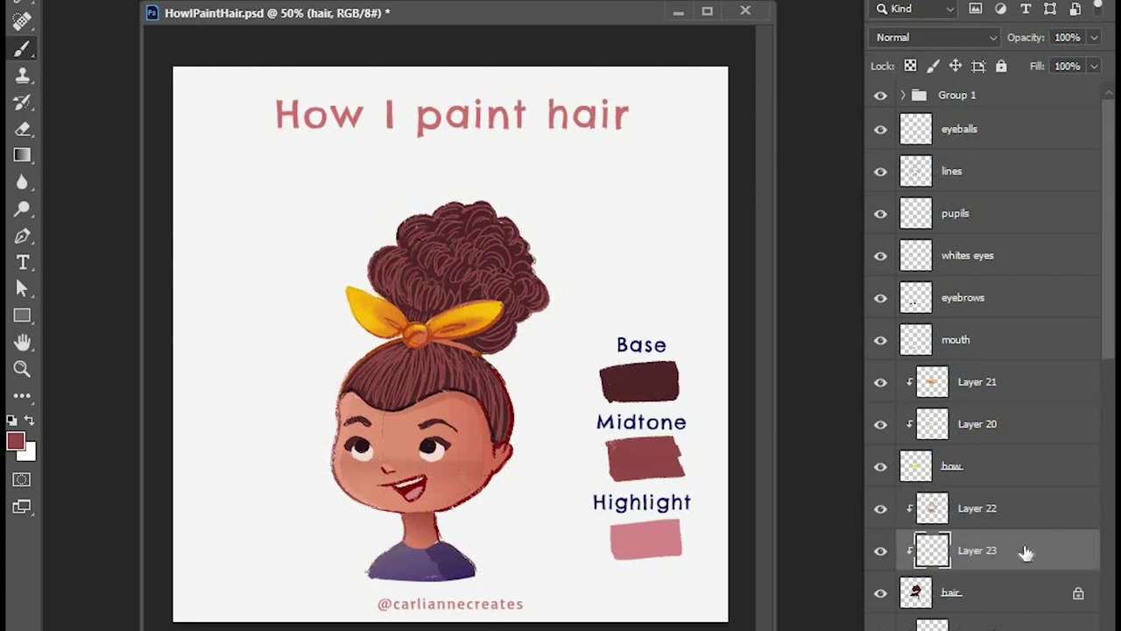
drag(1025, 551, 1042, 493)
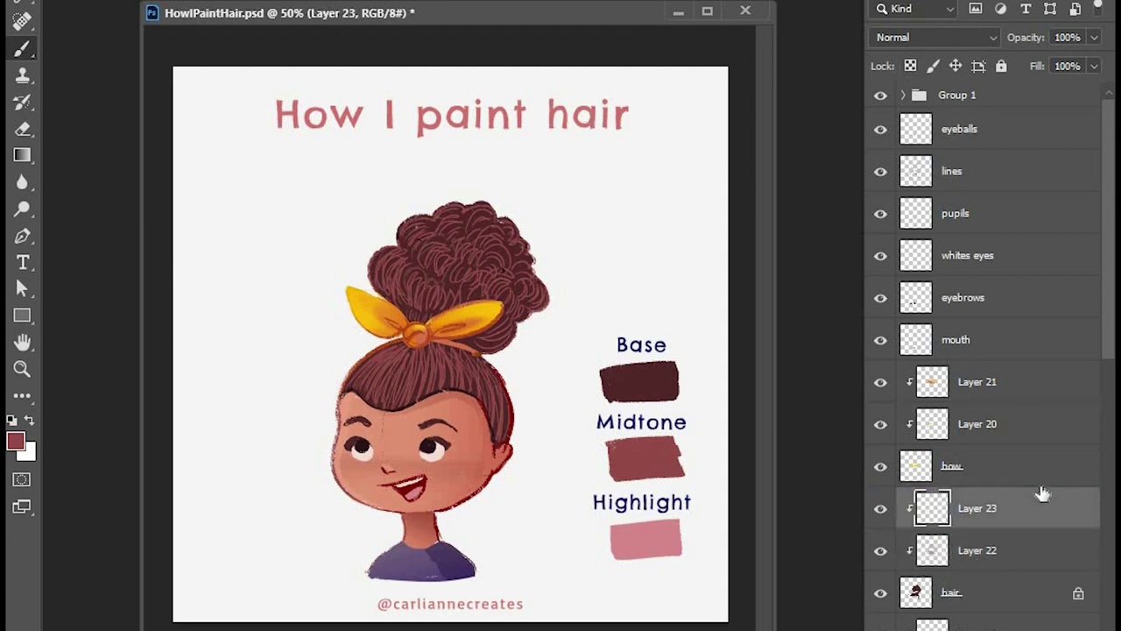
alt+click(664, 530)
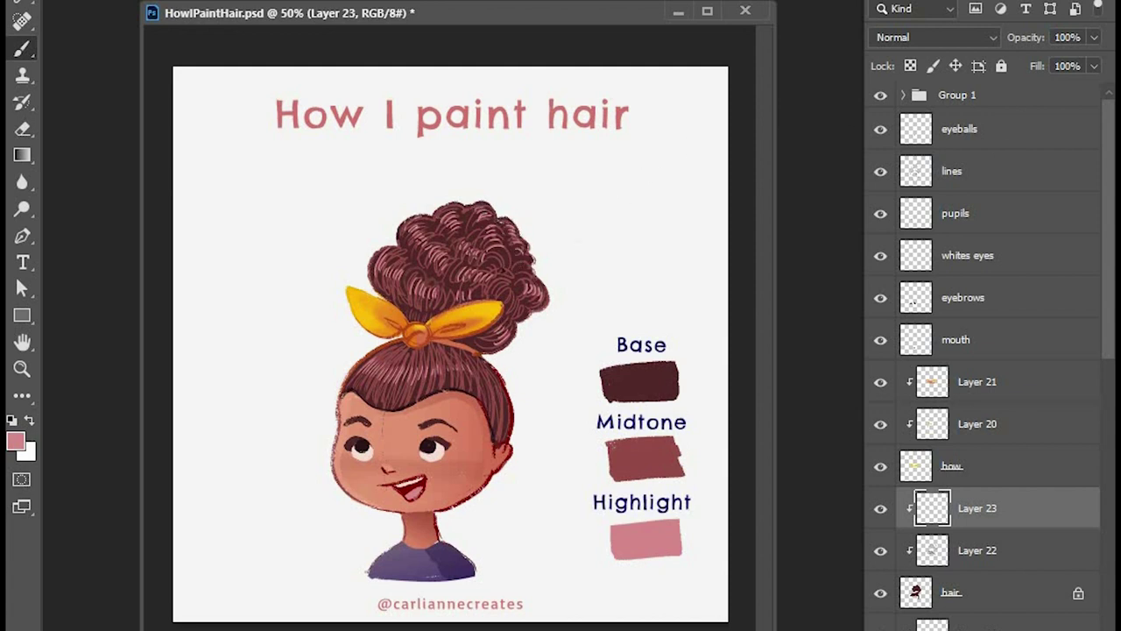
- Add a clipped layer above Layer 23 and sample the base hair swatch as the painting colour
click(1007, 550)
key(ctrl+shift+alt+n)
drag(1049, 547, 1033, 492)
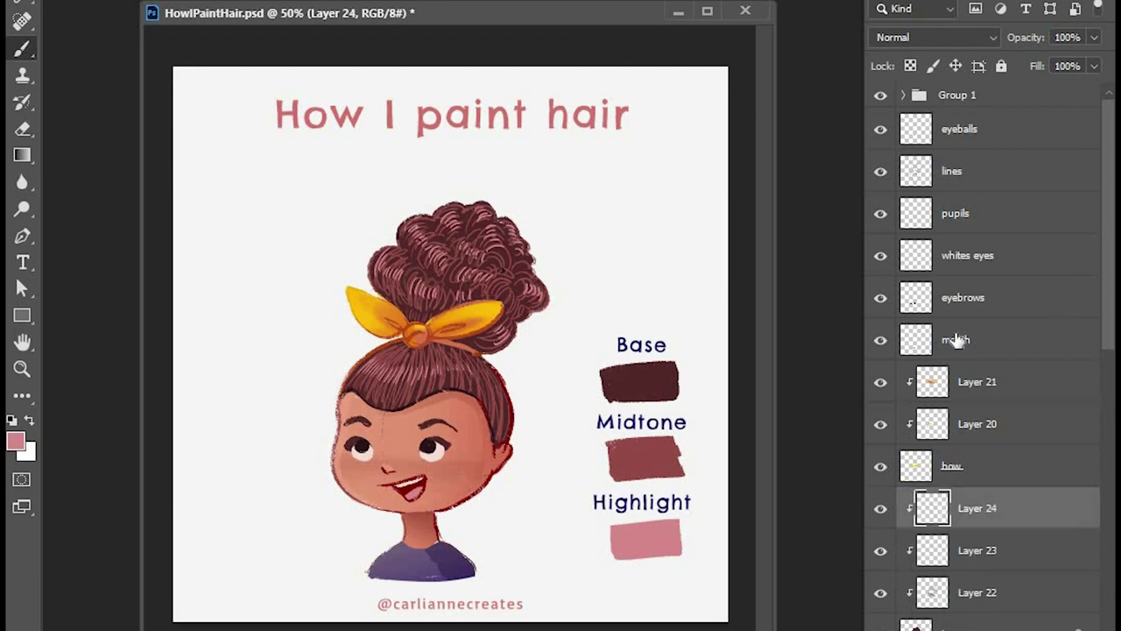
alt+click(648, 376)
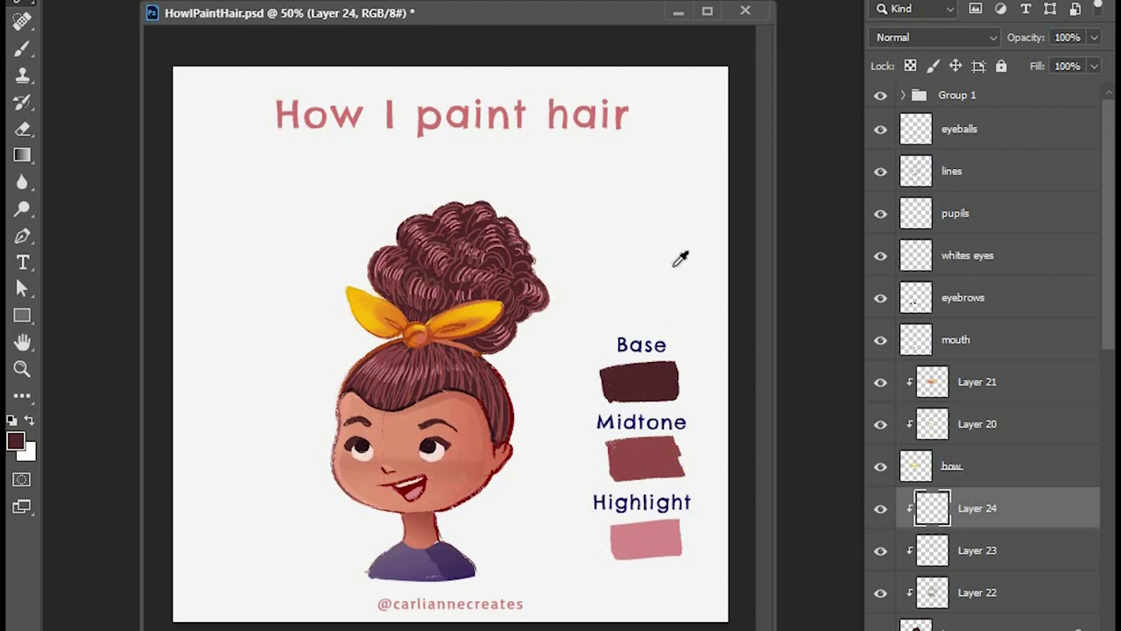
- Lasso the shaded side of the hair by the ear, darken it with a dark brown gradient, and deselect
key(l)
mouse_move(529, 463)
mouse_down()
mouse_move(511, 385)
mouse_move(480, 353)
mouse_move(435, 340)
mouse_move(483, 375)
mouse_move(483, 390)
mouse_move(425, 391)
mouse_move(479, 552)
mouse_move(537, 522)
mouse_move(519, 457)
mouse_up()
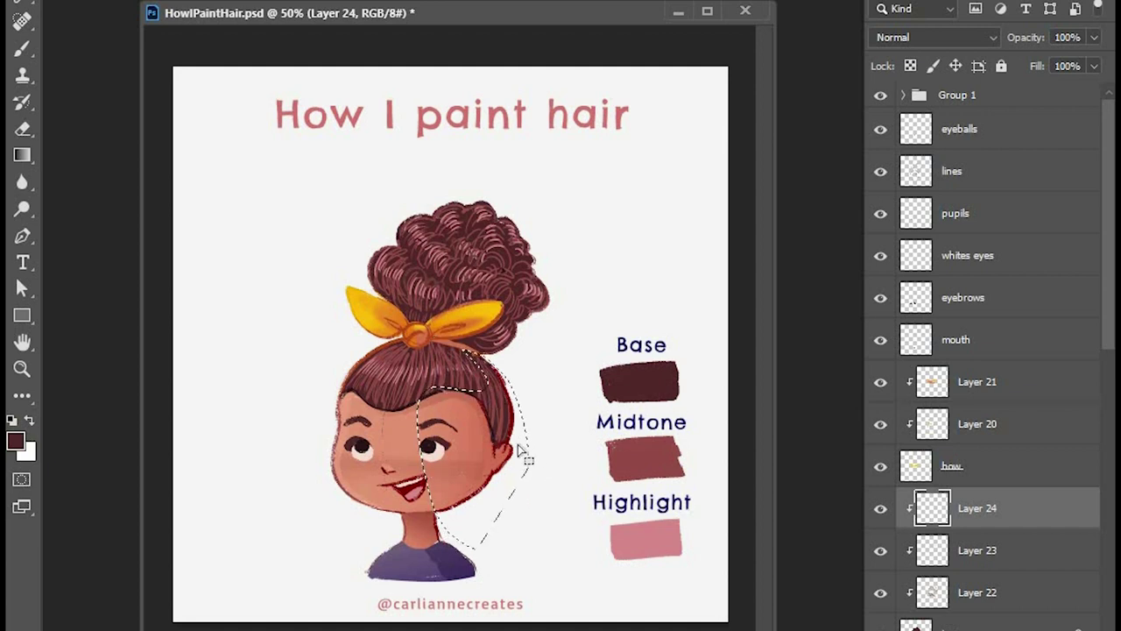
click(423, 380)
key(g)
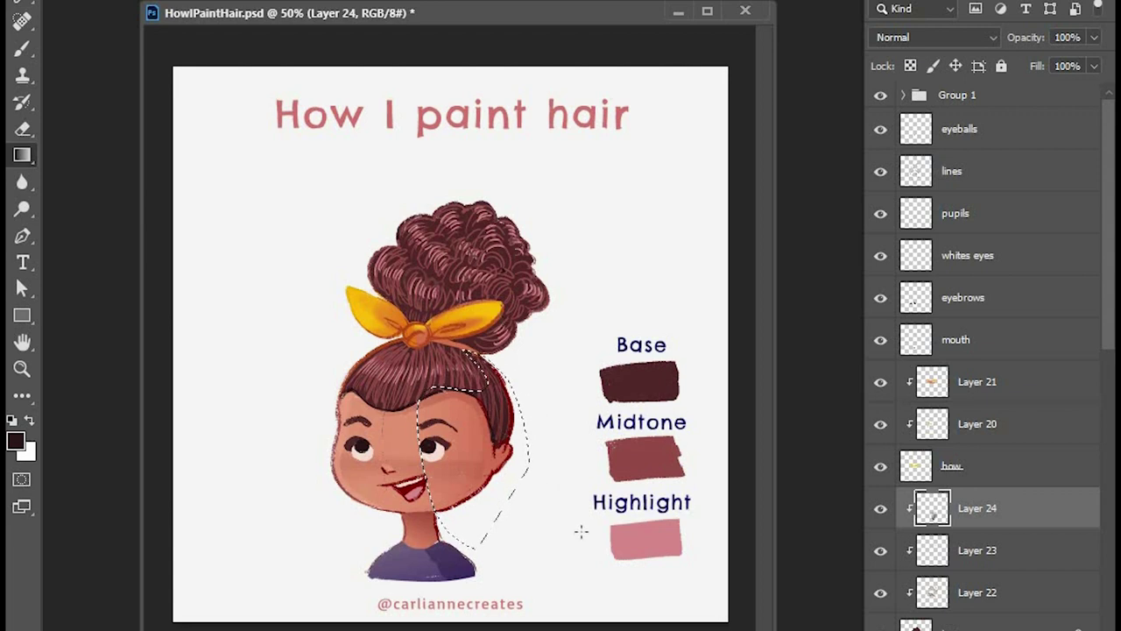
key(l)
key(ctrl+d)
- Lasso the shaded underside and outer side of the bun, darken it with a dark brown gradient, and deselect
mouse_move(574, 321)
mouse_down()
mouse_move(517, 201)
mouse_move(503, 203)
mouse_move(503, 230)
mouse_move(475, 260)
mouse_move(453, 252)
mouse_move(482, 260)
mouse_move(450, 263)
mouse_move(463, 289)
mouse_move(429, 304)
mouse_move(385, 282)
mouse_move(368, 305)
mouse_move(527, 380)
mouse_move(597, 383)
mouse_up()
key(g)
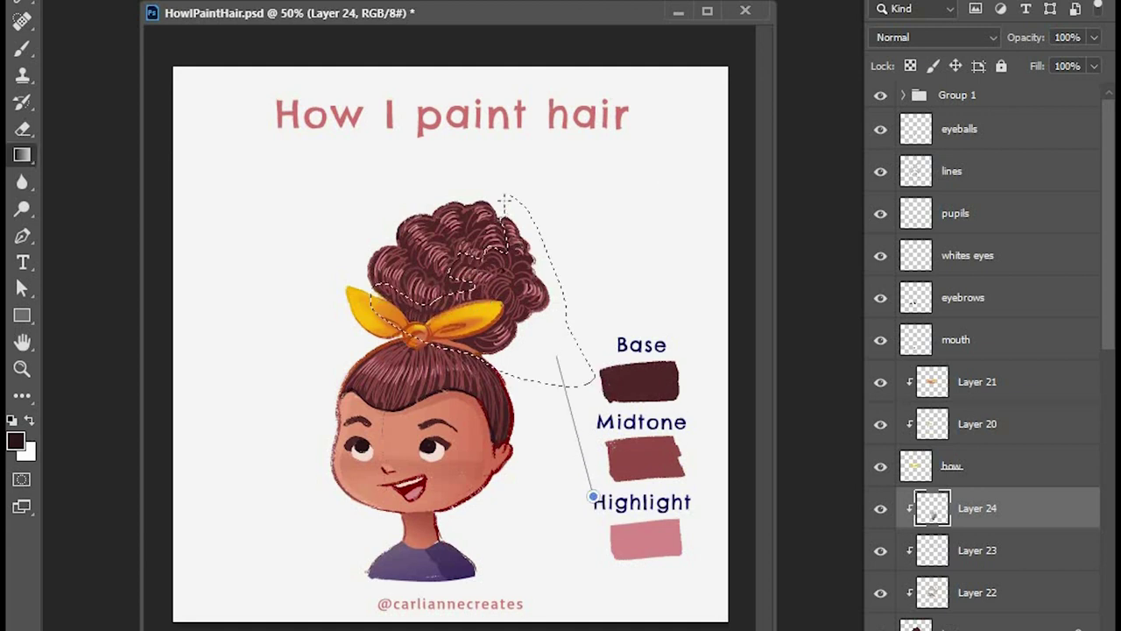
drag(496, 150, 555, 412)
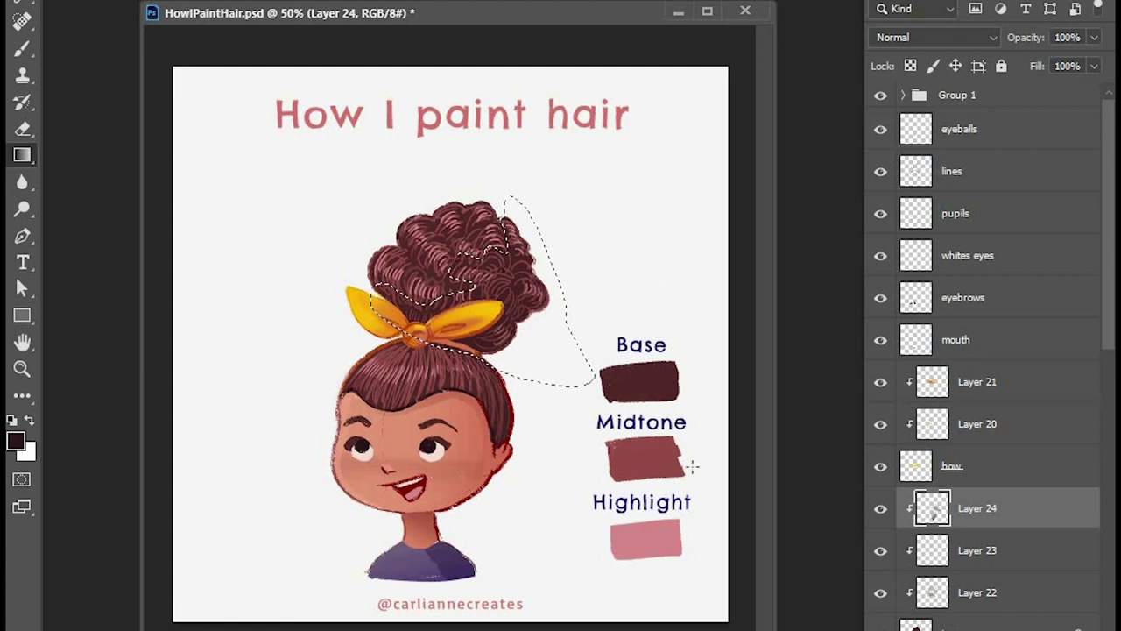
key(l)
key(ctrl+d)
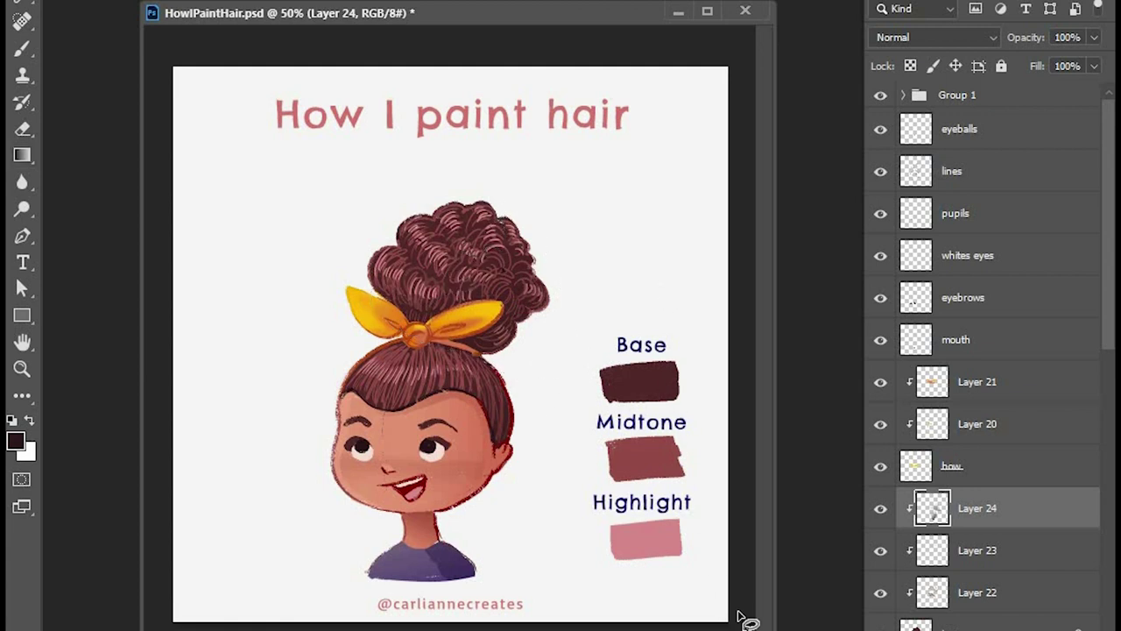
- Add a clipped layer above Layer 24 in Overlay blend mode and sample the highlight swatch colour
click(1039, 553)
click(1025, 508)
key(ctrl+shift+alt+n)
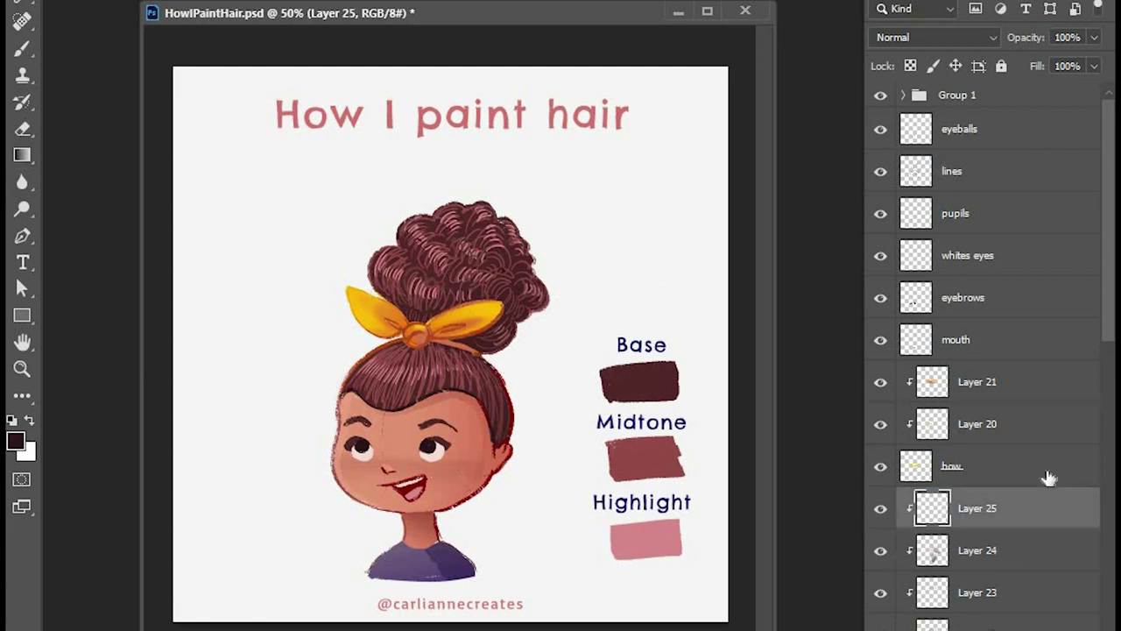
click(926, 36)
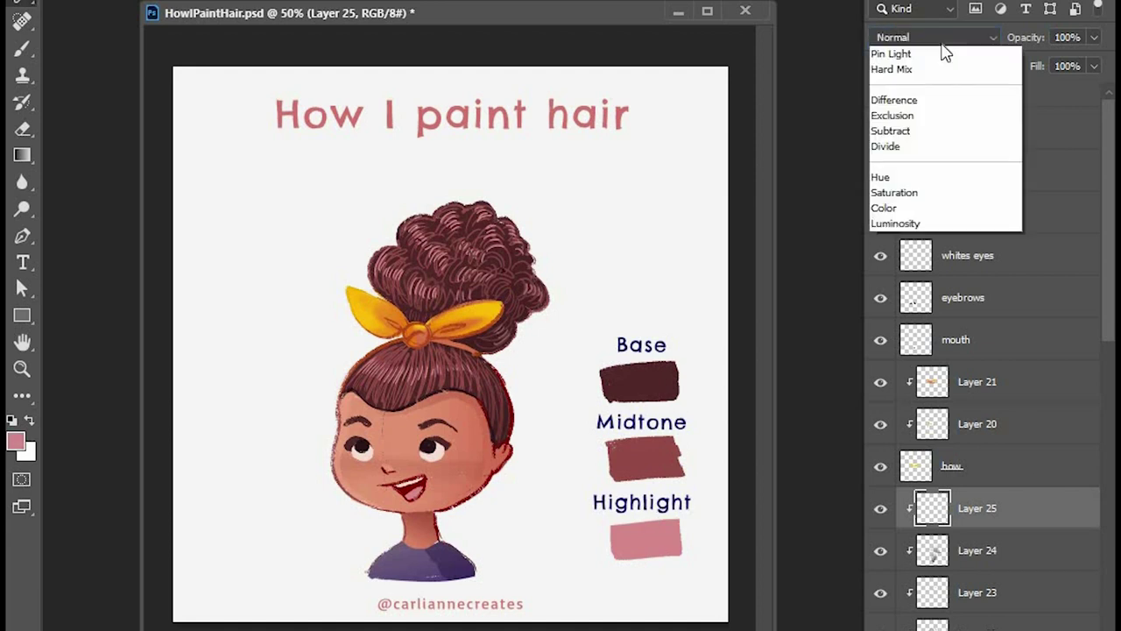
click(943, 277)
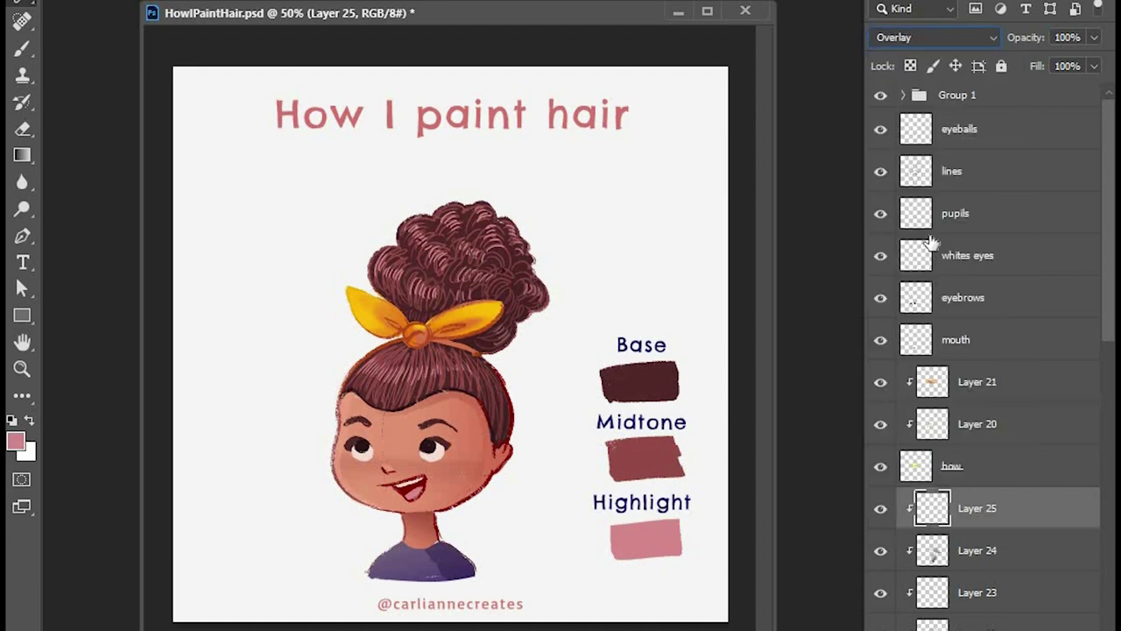
click(522, 192)
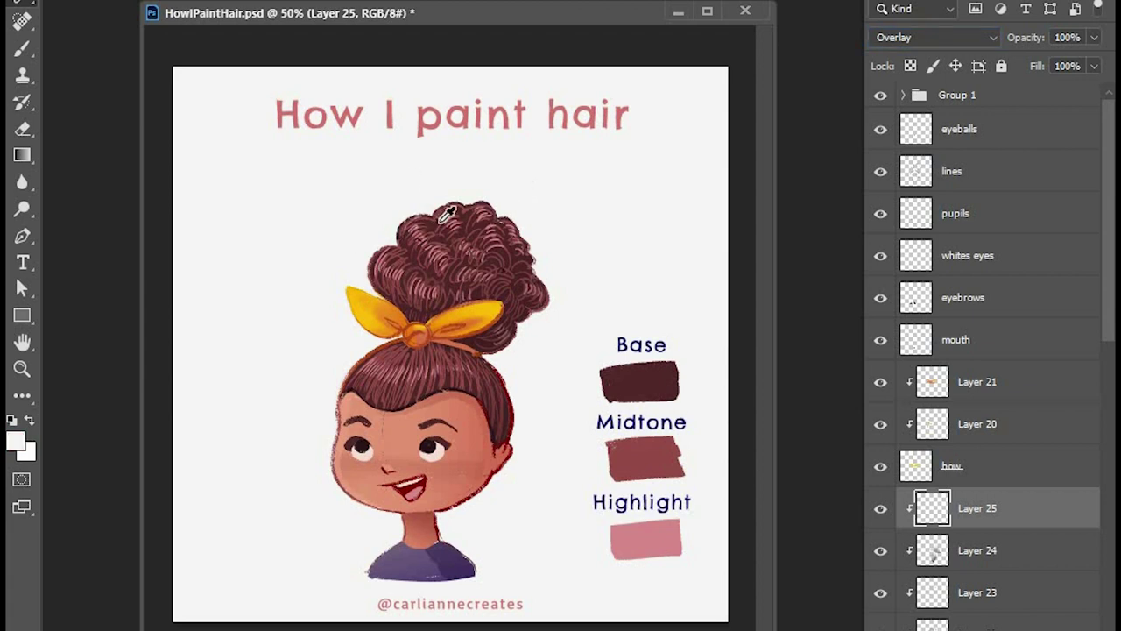
click(656, 538)
- Lasso the lit upper part of the bun, leaving out its shaded outer side
key(l)
mouse_move(530, 209)
mouse_down()
mouse_move(353, 304)
mouse_move(410, 335)
mouse_move(457, 327)
mouse_move(463, 307)
mouse_move(453, 304)
mouse_move(481, 284)
mouse_move(484, 262)
mouse_move(578, 227)
mouse_up()
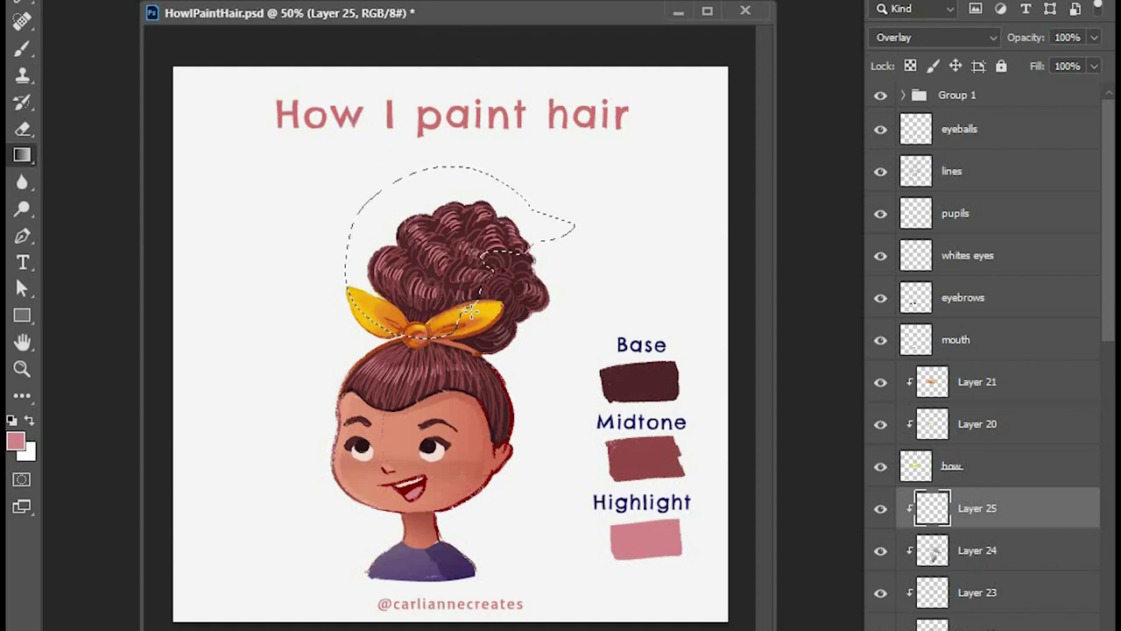
- Try a highlight-pink gradient over the selected part of the bun, and delete that Overlay layer
drag(257, 221, 447, 337)
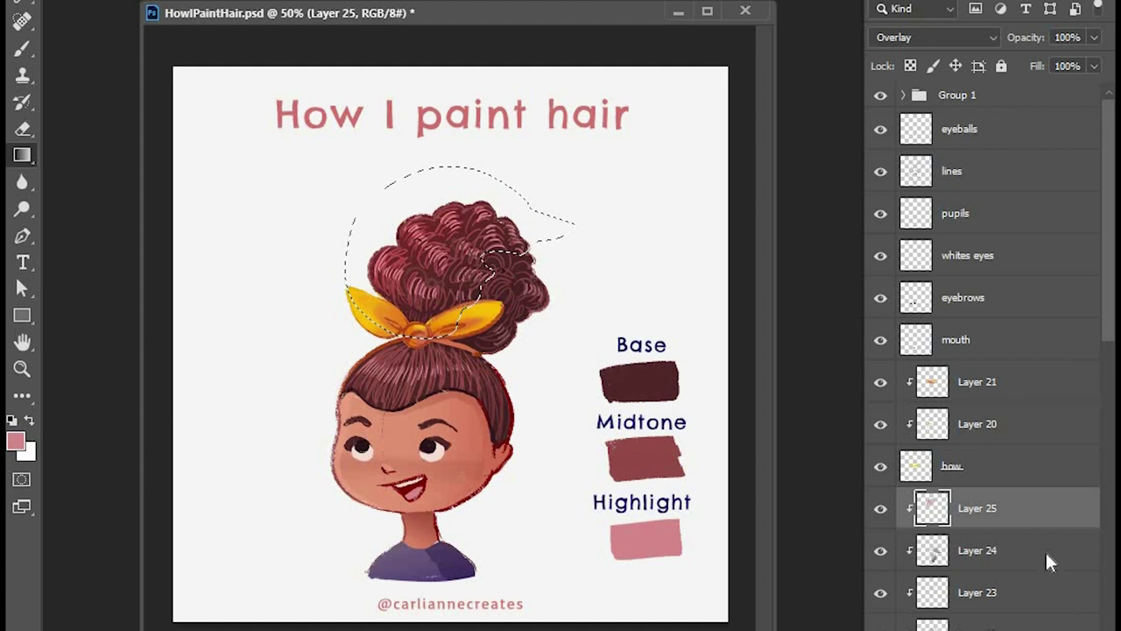
key(Delete)
click(738, 182)
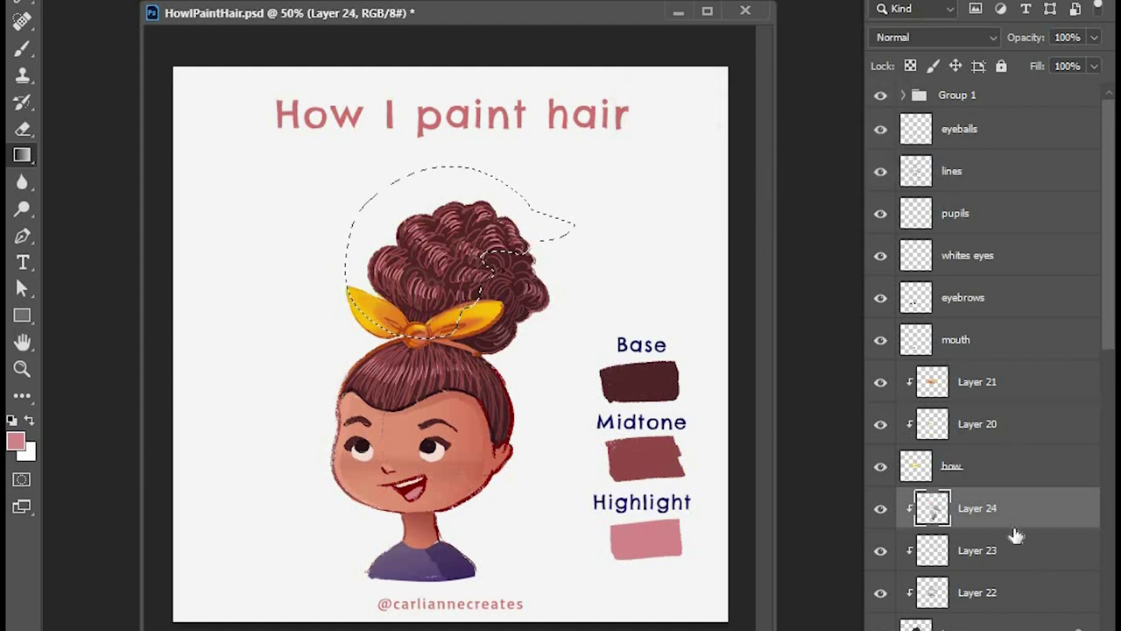
- Add a new clipped layer above Layer 24 and set the foreground colour to light orange eec084
key(ctrl+shift+alt+n)
drag(1028, 534, 1064, 482)
alt+click(363, 373)
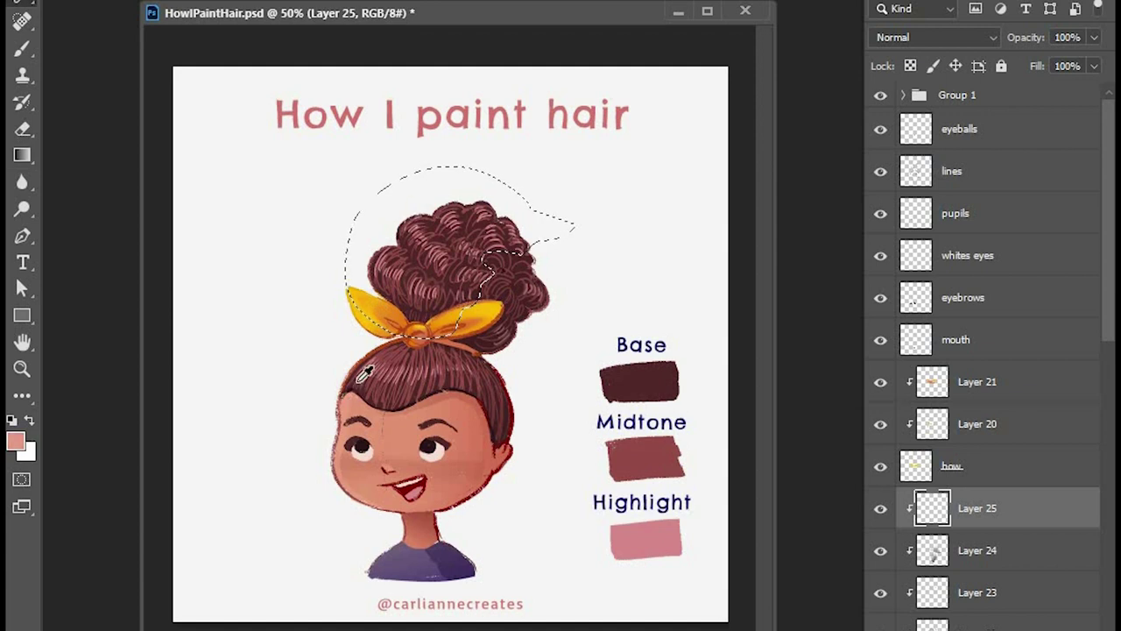
click(18, 447)
click(581, 43)
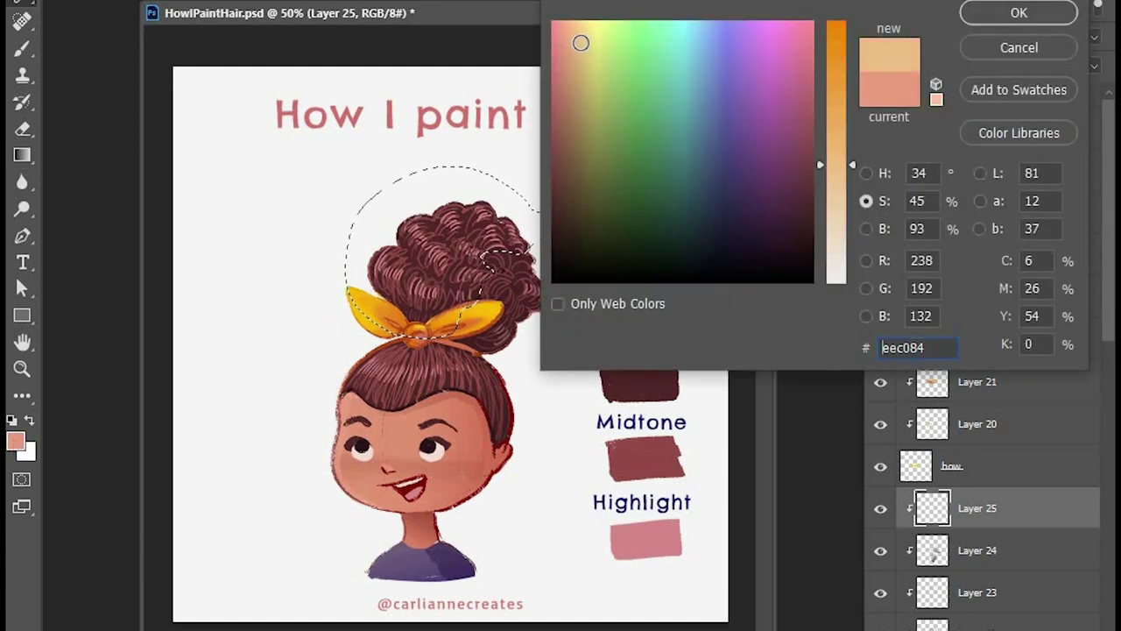
click(1019, 14)
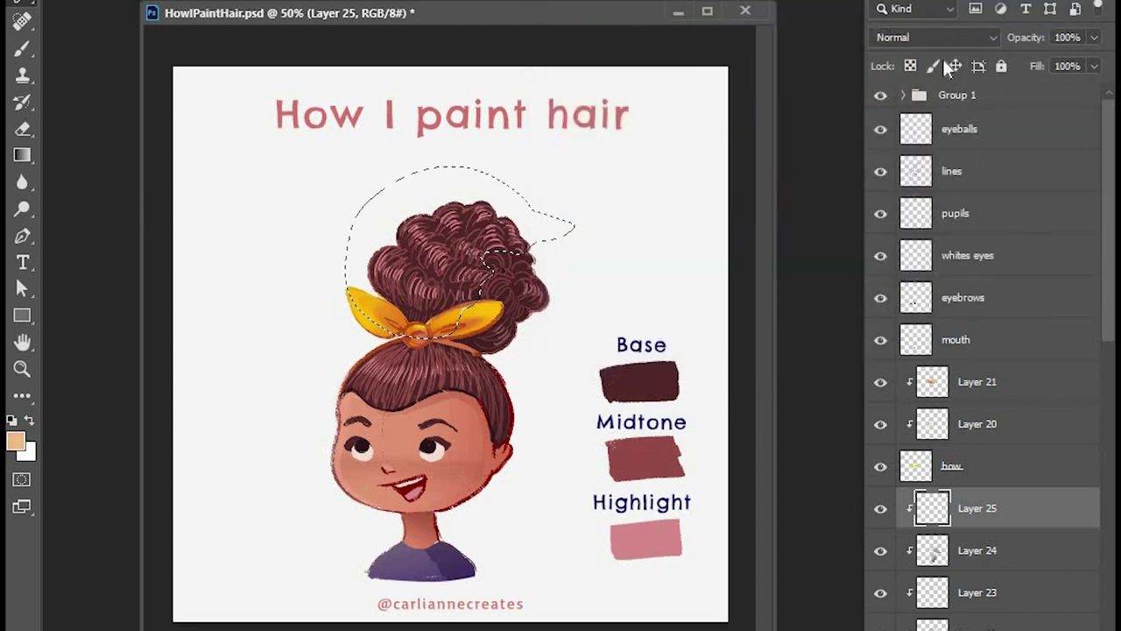
- Set the blend mode of the new clipped layer above Layer 24 to Overlay
click(939, 37)
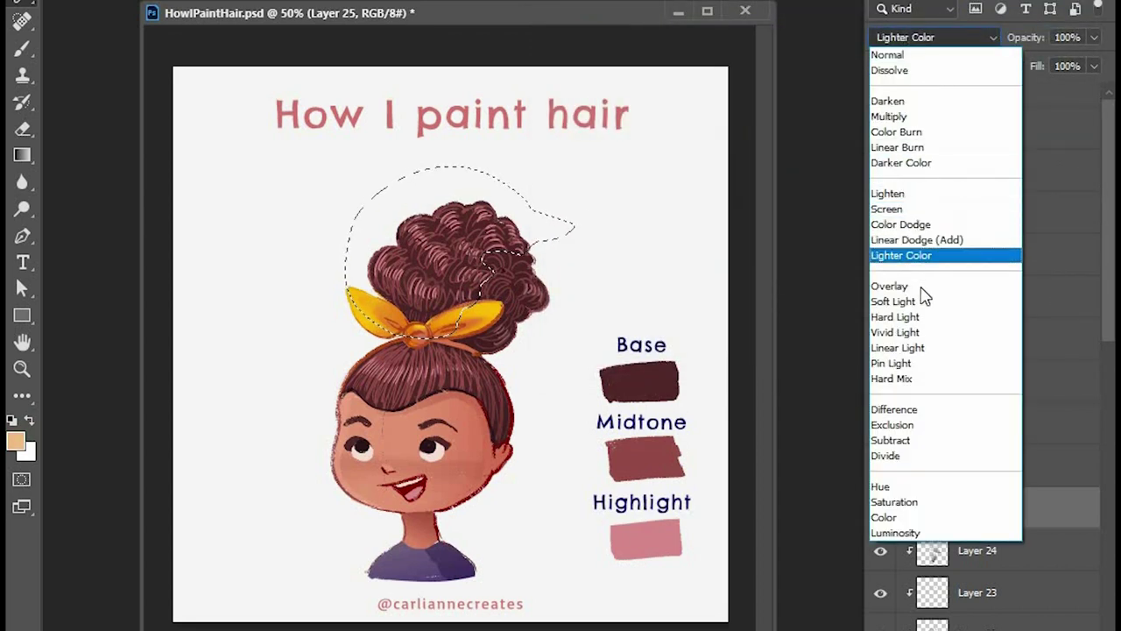
click(891, 275)
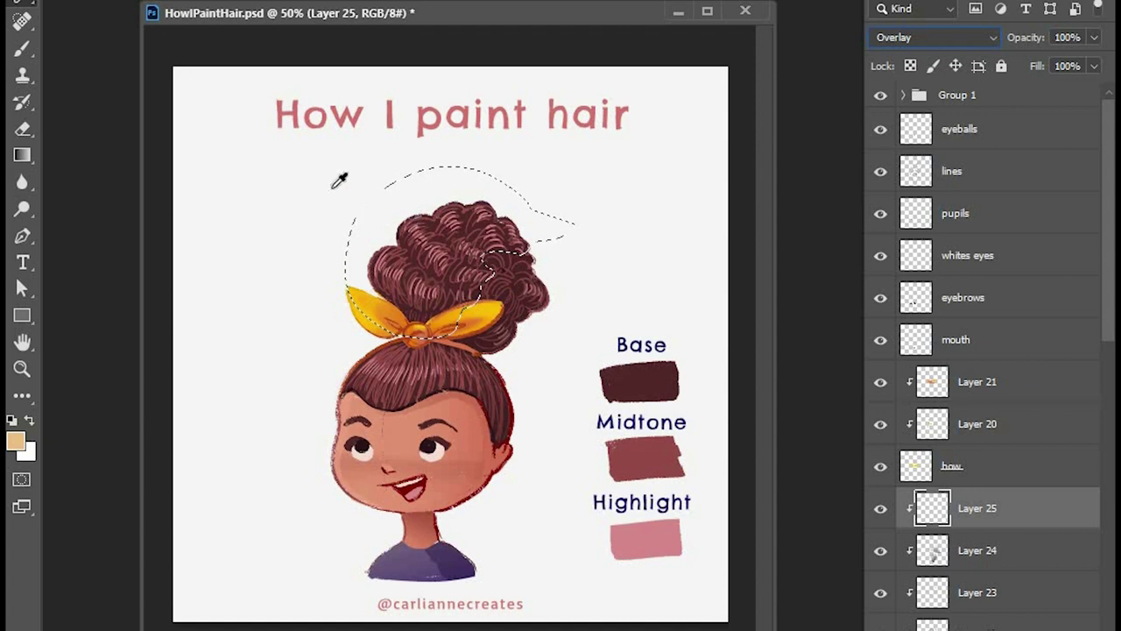
- Apply light orange gradients across the selected upper part of the bun on the Overlay layer, Layer 25
key(shift)
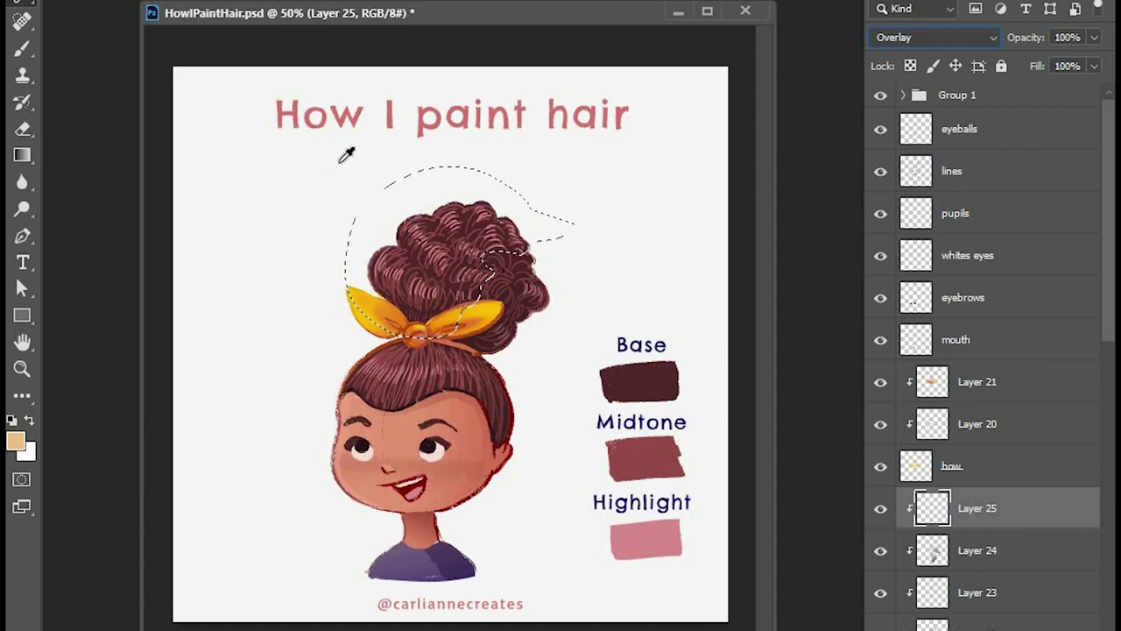
click(23, 154)
drag(341, 177, 438, 279)
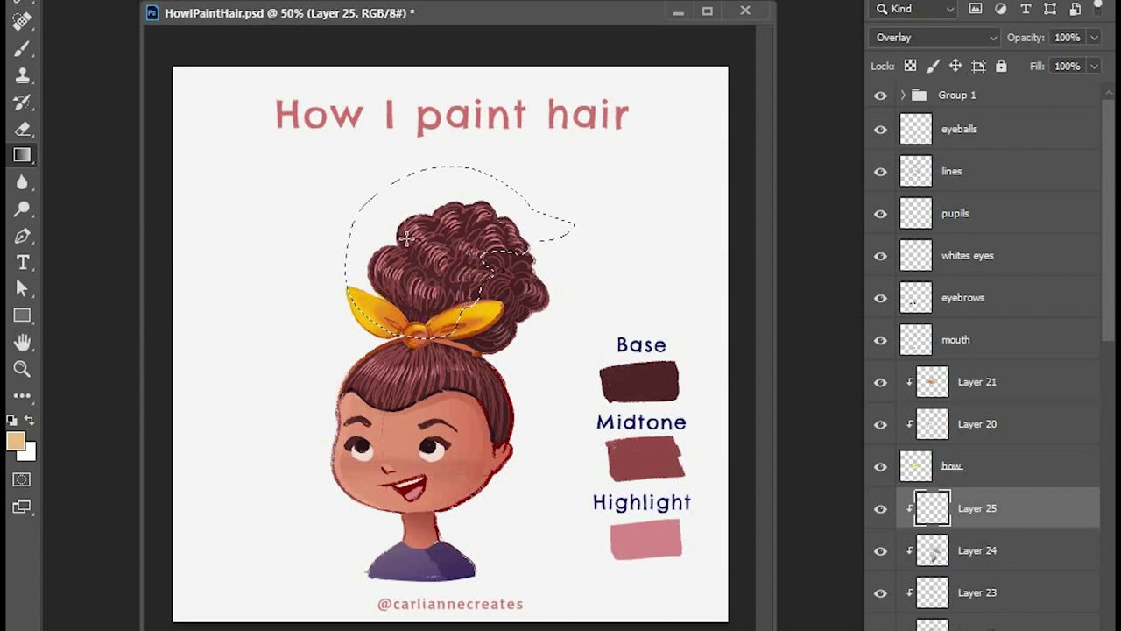
drag(408, 167, 456, 327)
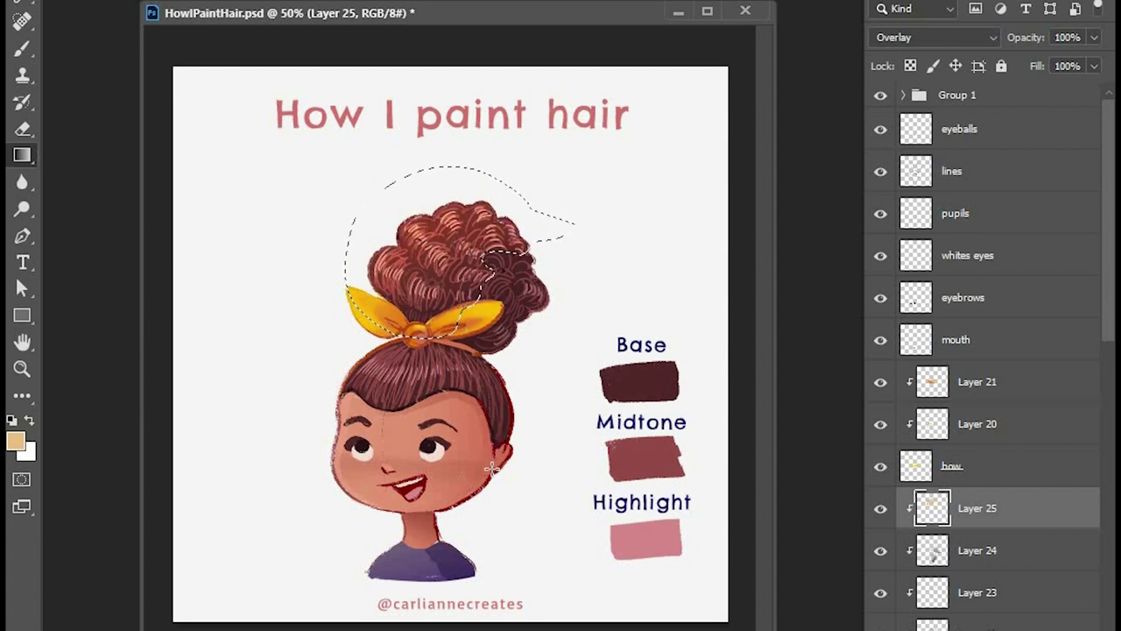
- Lasso the lit side of the front hair below the bow and brighten it with a light orange gradient on Layer 25
key(l)
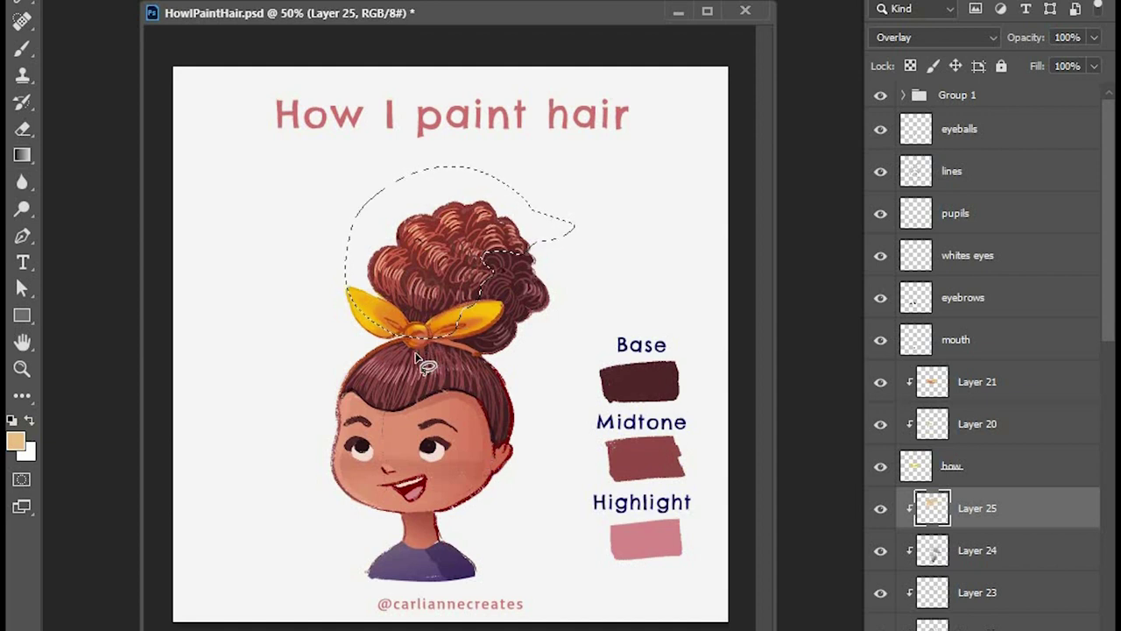
drag(381, 338, 329, 406)
drag(473, 416, 472, 350)
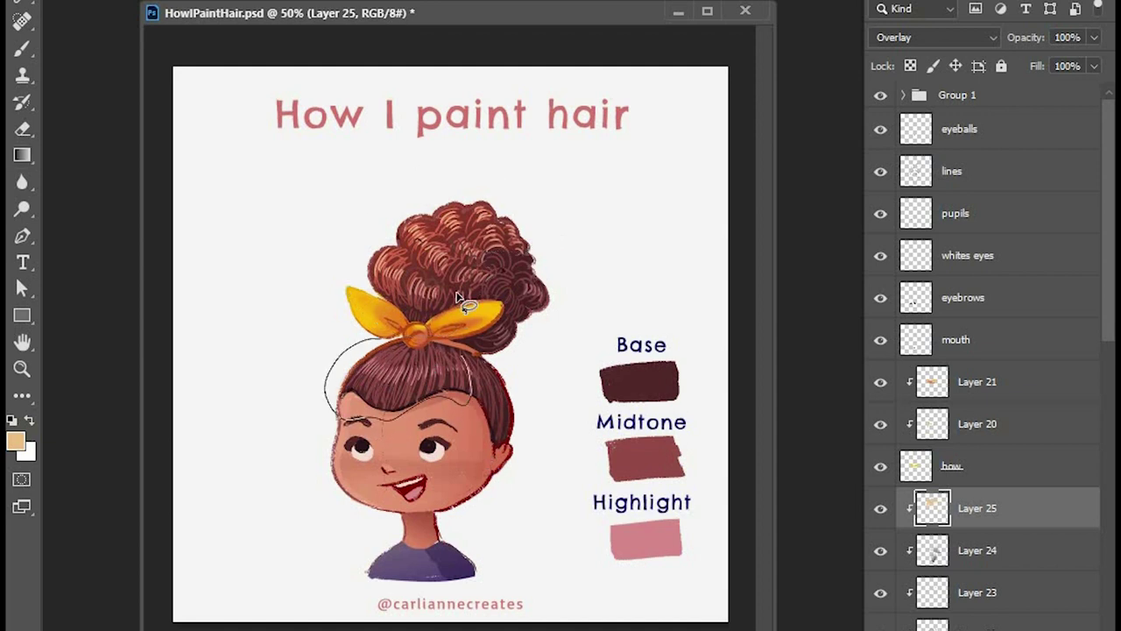
key(g)
drag(263, 298, 368, 365)
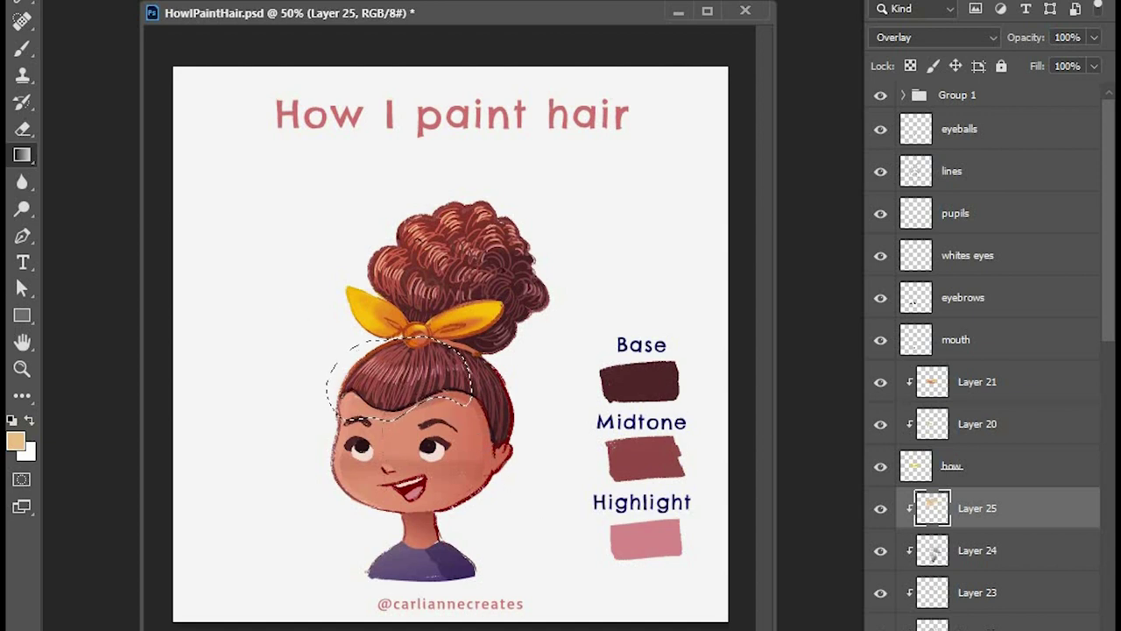
key(alt+d)
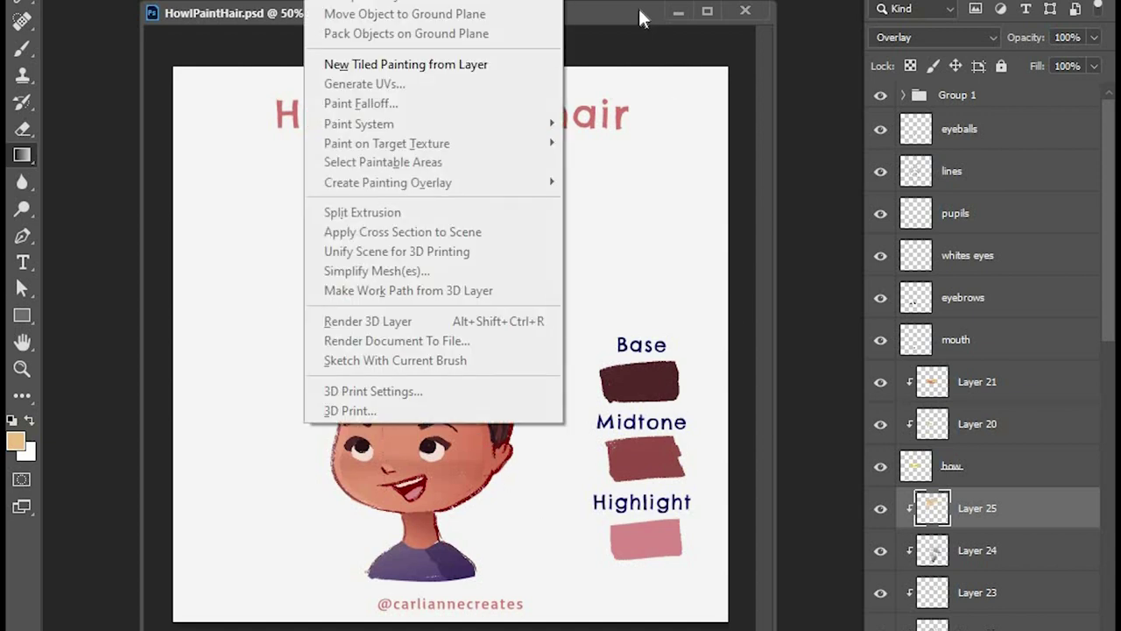
key(Escape)
- Add a new clipped layer directly above Layer 24 and lasso the base of the bun behind the bow
click(1016, 552)
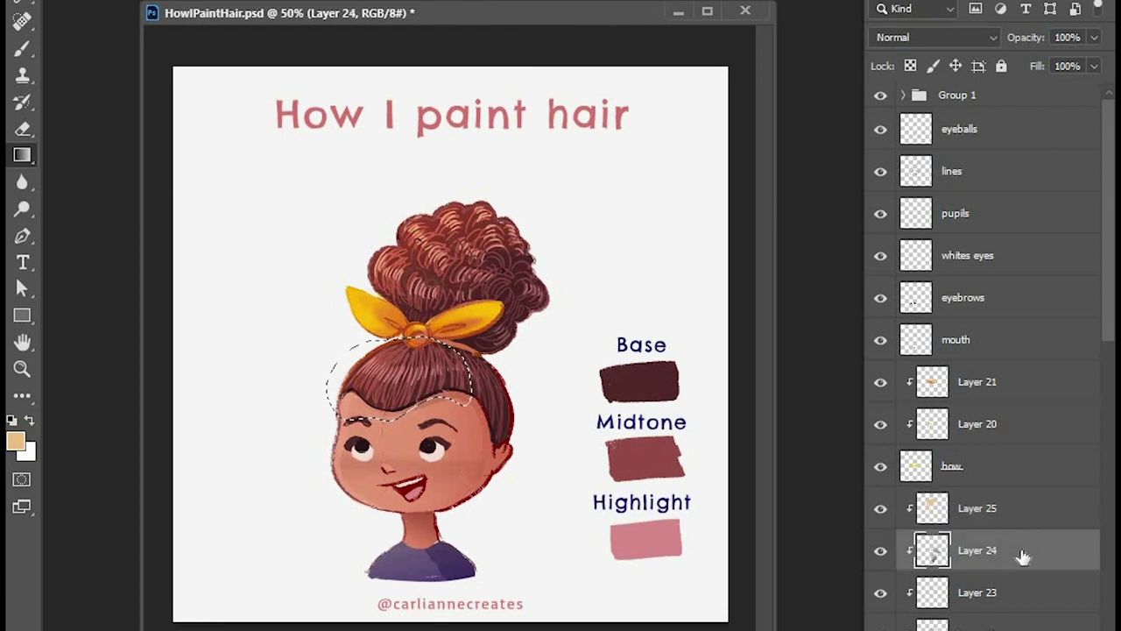
key(ctrl+d)
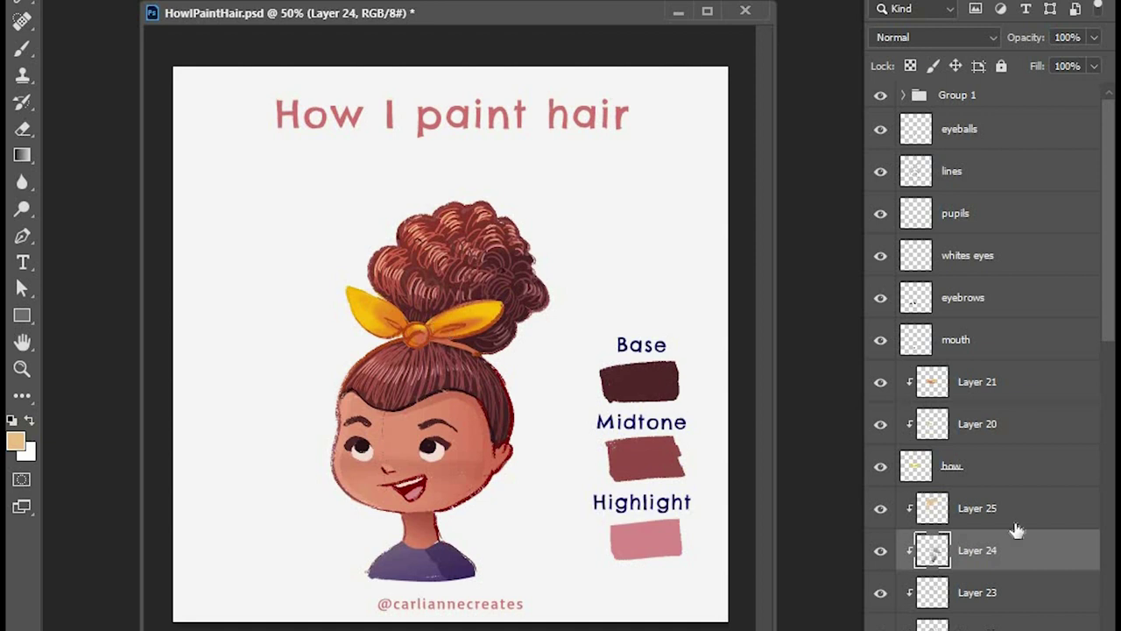
key(ctrl+shift+alt+n)
mouse_move(377, 294)
mouse_down()
mouse_move(449, 344)
mouse_move(482, 313)
mouse_move(390, 302)
mouse_up()
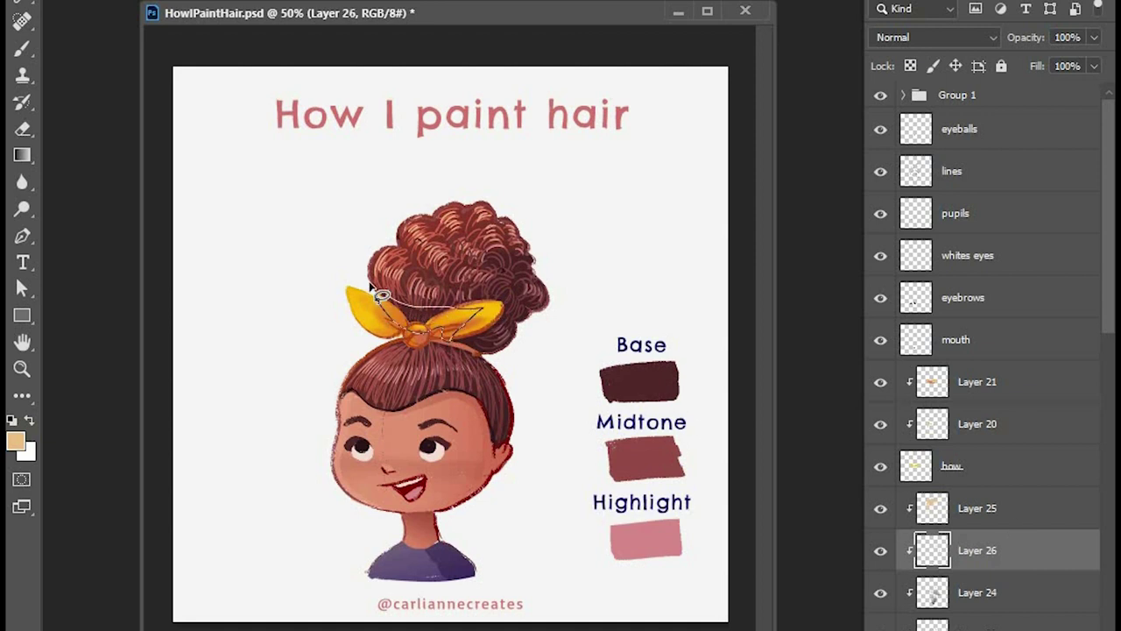
- Sample a very dark brown from the hair, shade the selected area behind the bow with a gradient, and deselect
alt+click(470, 338)
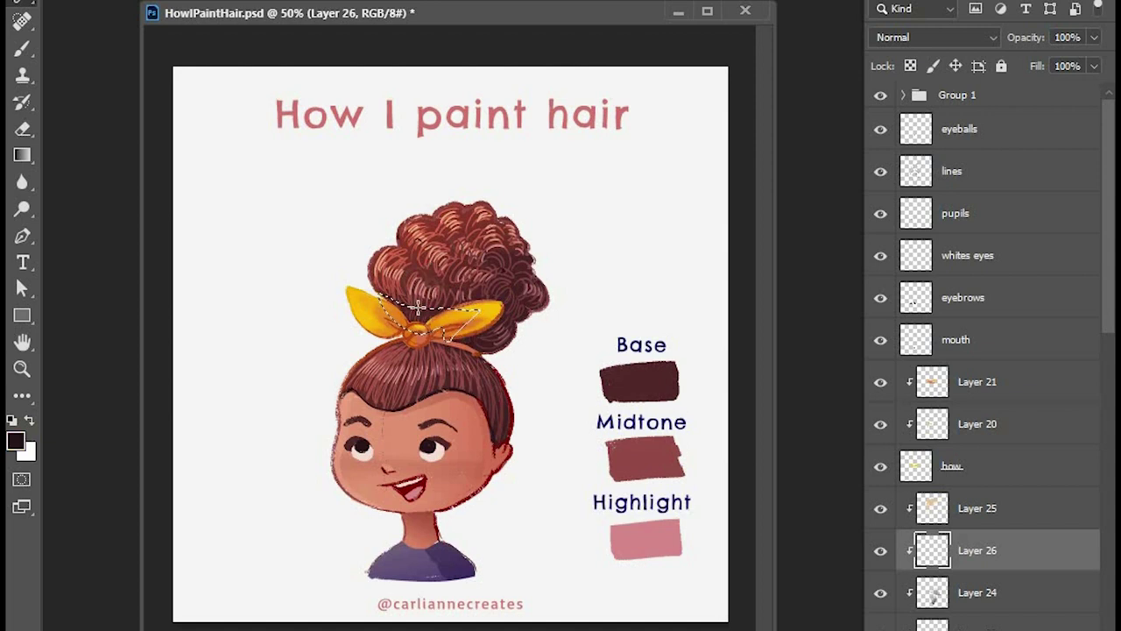
key(g)
drag(424, 309, 433, 363)
key(l)
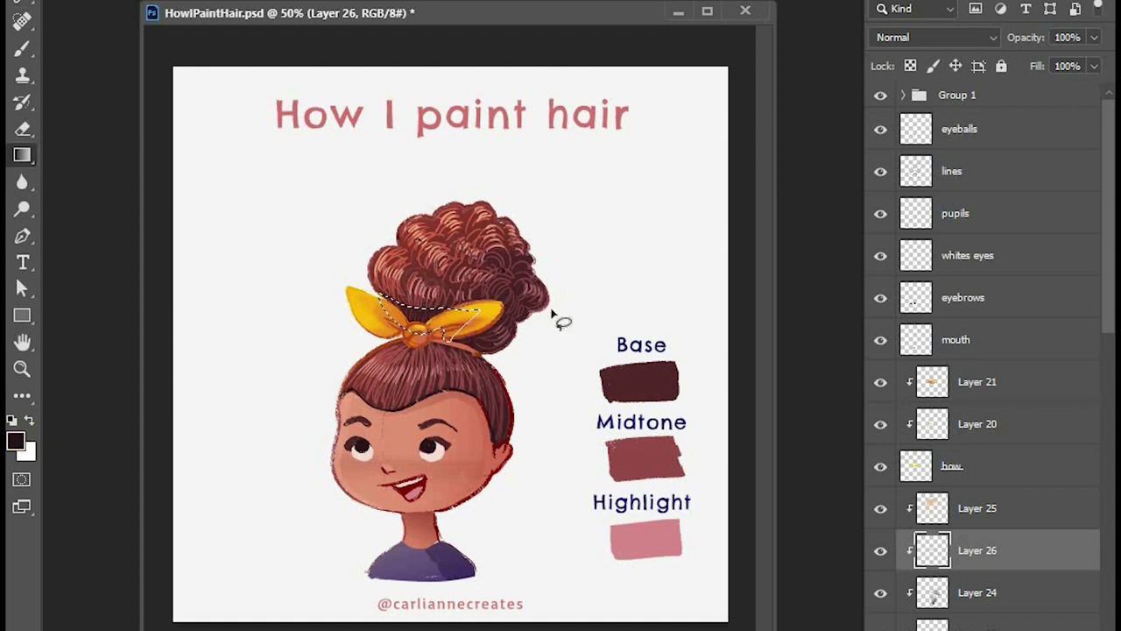
click(569, 211)
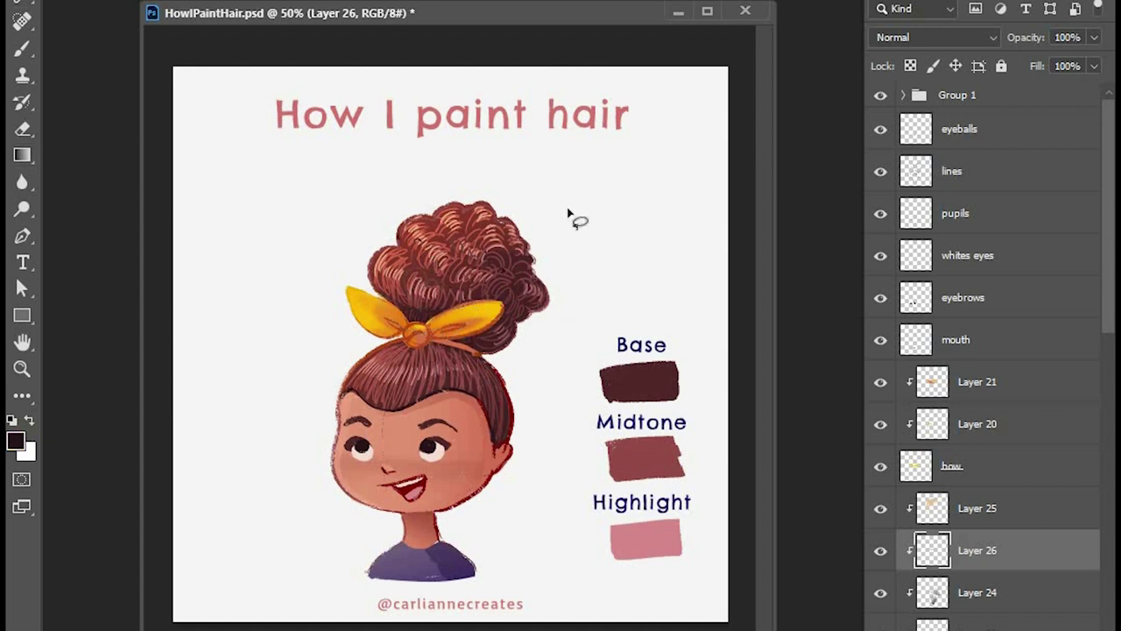
- Shade the front hair just beneath the bow with a dark brown gradient on Layer 26
mouse_move(389, 350)
mouse_down()
mouse_move(508, 380)
mouse_move(479, 334)
mouse_move(392, 333)
mouse_move(410, 351)
mouse_move(439, 345)
mouse_move(539, 377)
mouse_up()
key(l)
click(395, 341)
key(g)
key(l)
click(399, 310)
- Move Layer 26 above Layer 25 and add another dark gradient to the front hair below the bow
drag(1001, 551, 997, 490)
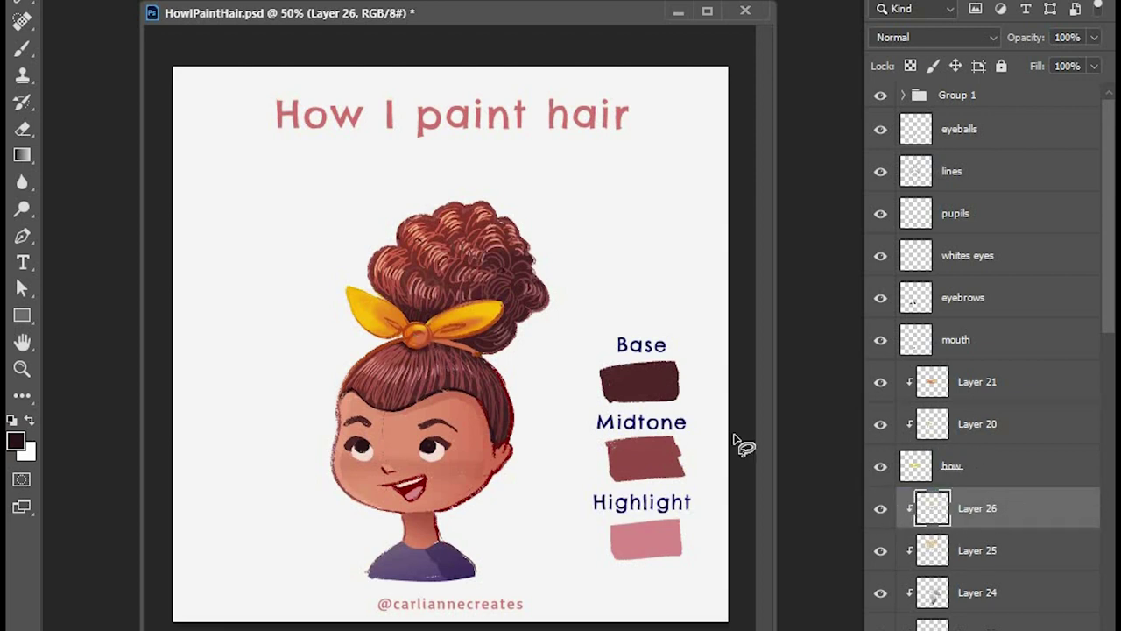
drag(425, 344, 540, 386)
key(l)
key(ctrl+d)
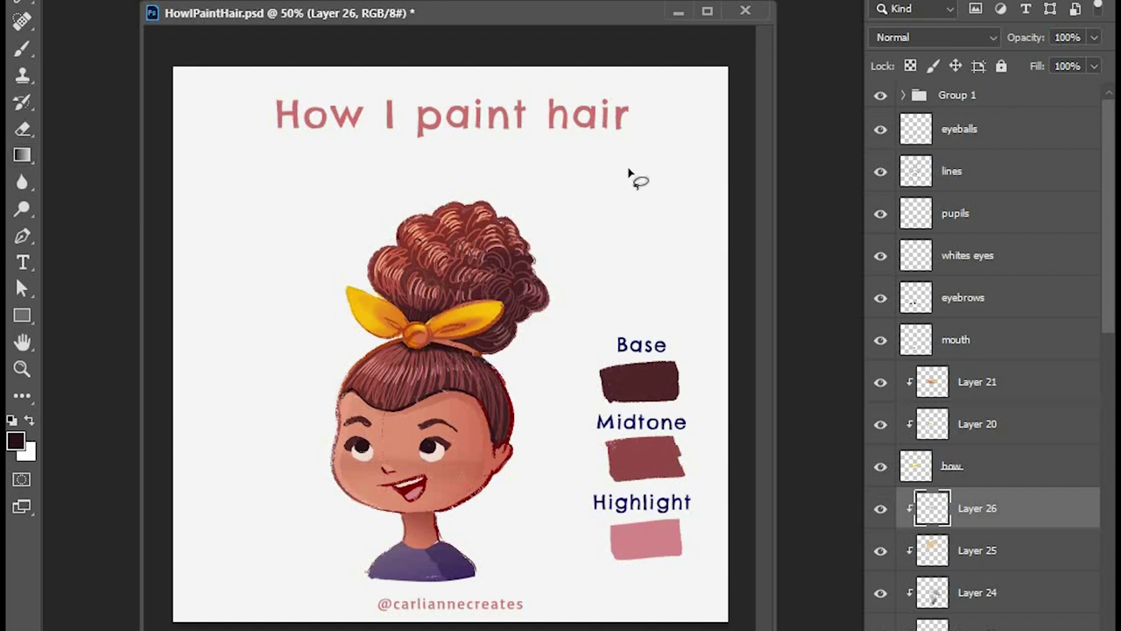
- Lasso the bun's lower shaded side beside the bow, darken it with a soft, long dark brown gradient, and deselect
mouse_move(483, 327)
mouse_down()
mouse_move(445, 336)
mouse_move(503, 357)
mouse_move(556, 281)
mouse_move(534, 263)
mouse_move(520, 287)
mouse_move(497, 284)
mouse_move(465, 316)
mouse_up()
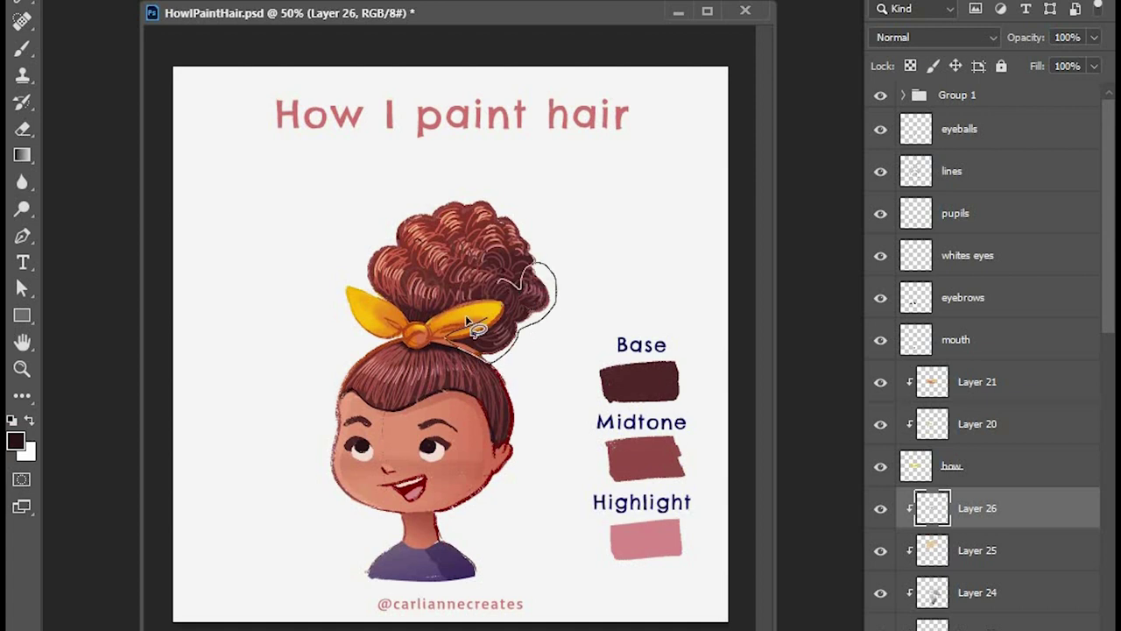
key(g)
mouse_move(510, 371)
mouse_down()
mouse_move(503, 364)
mouse_move(538, 323)
mouse_up()
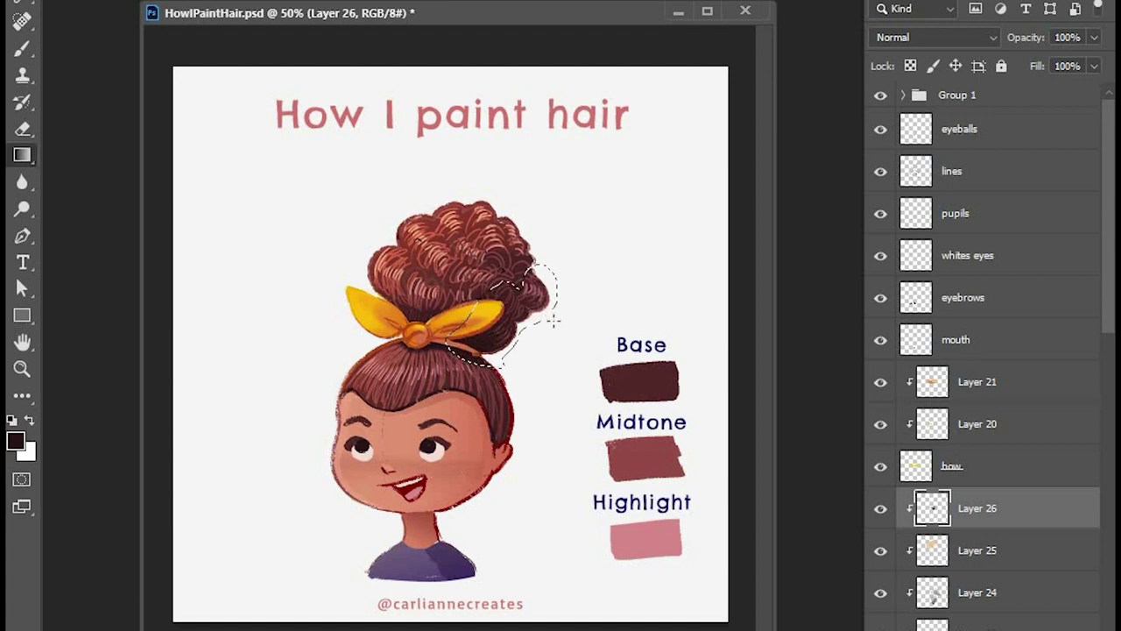
key(ctrl+z)
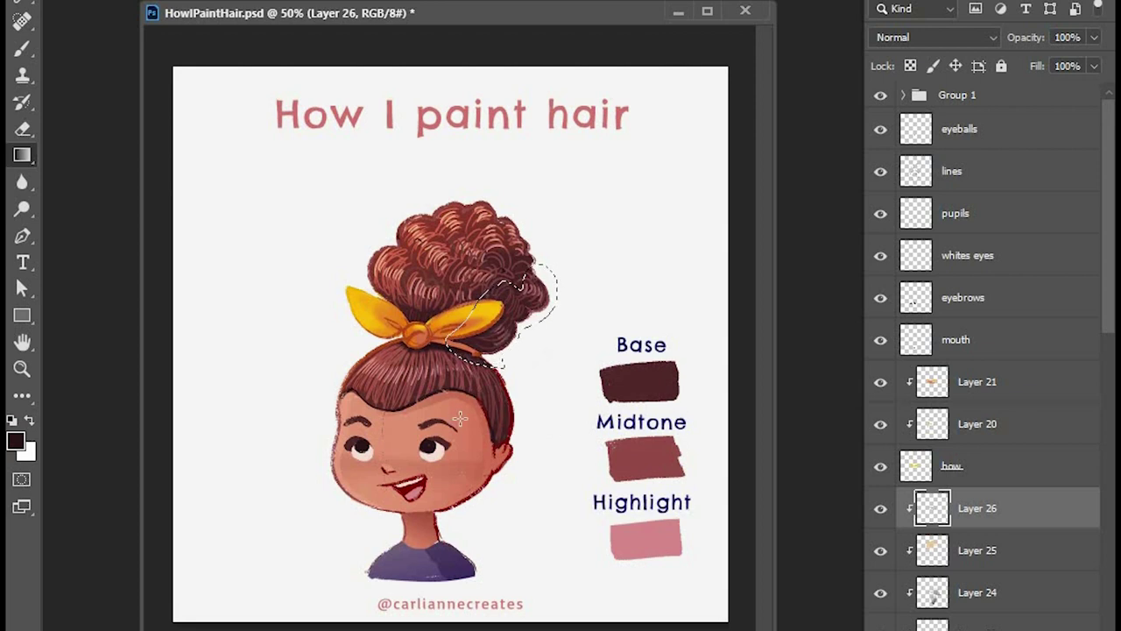
drag(446, 430, 567, 279)
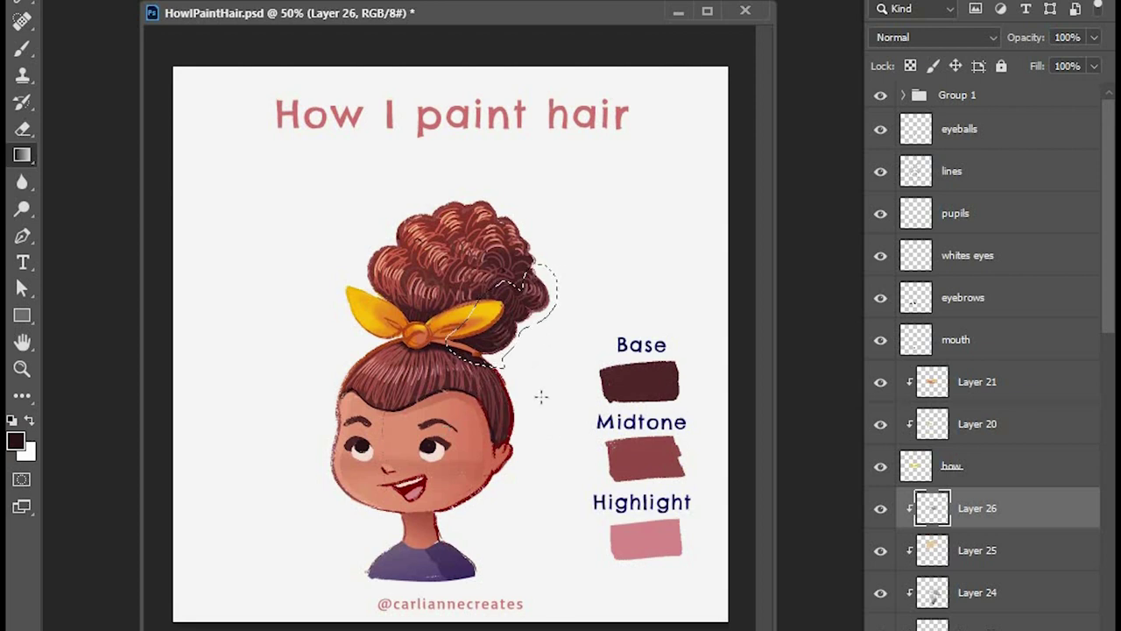
key(ctrl+d)
- Lasso the shaded ear side of the front hair, darken it with a dark brown gradient on Layer 26, and deselect
key(l)
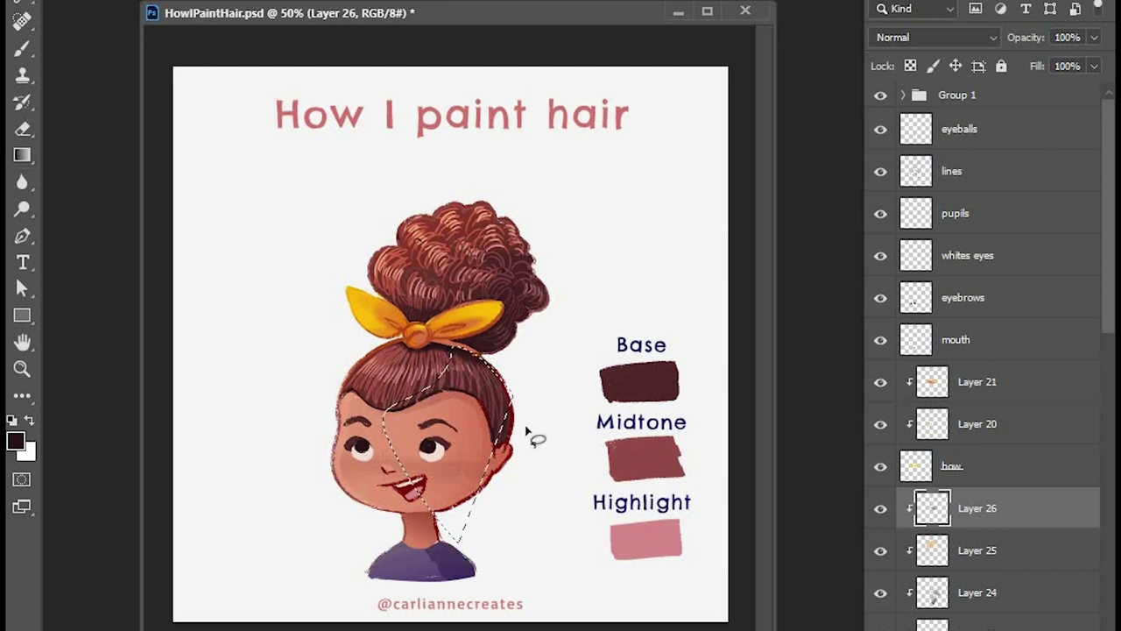
mouse_move(458, 351)
mouse_down()
mouse_move(500, 382)
mouse_move(464, 506)
mouse_up()
key(g)
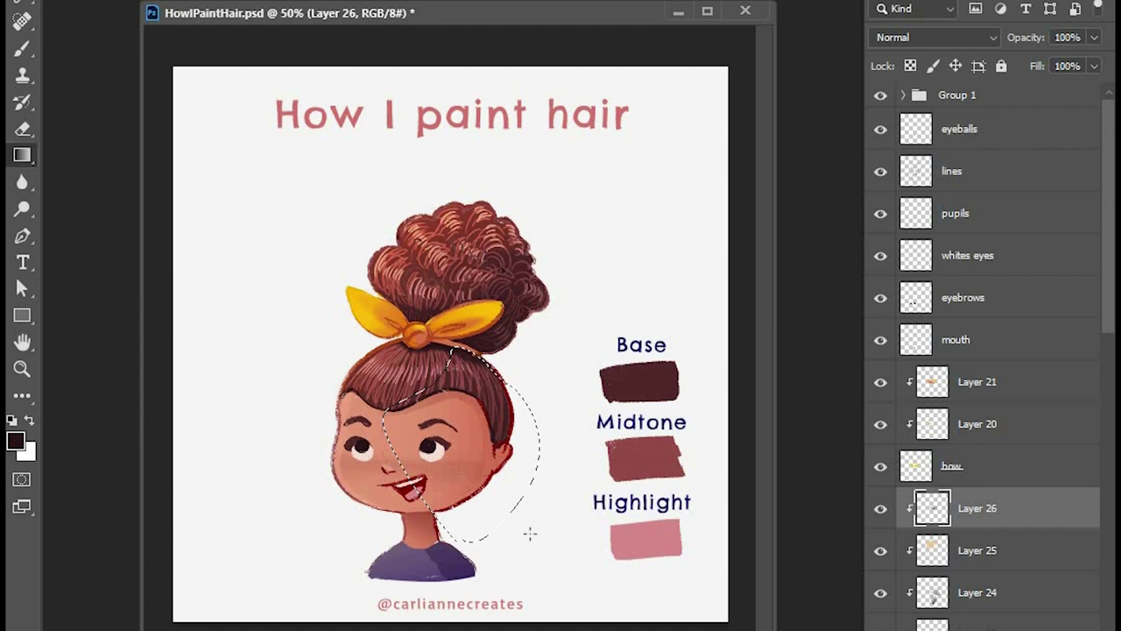
mouse_move(528, 533)
mouse_down()
mouse_move(476, 383)
mouse_move(489, 375)
mouse_up()
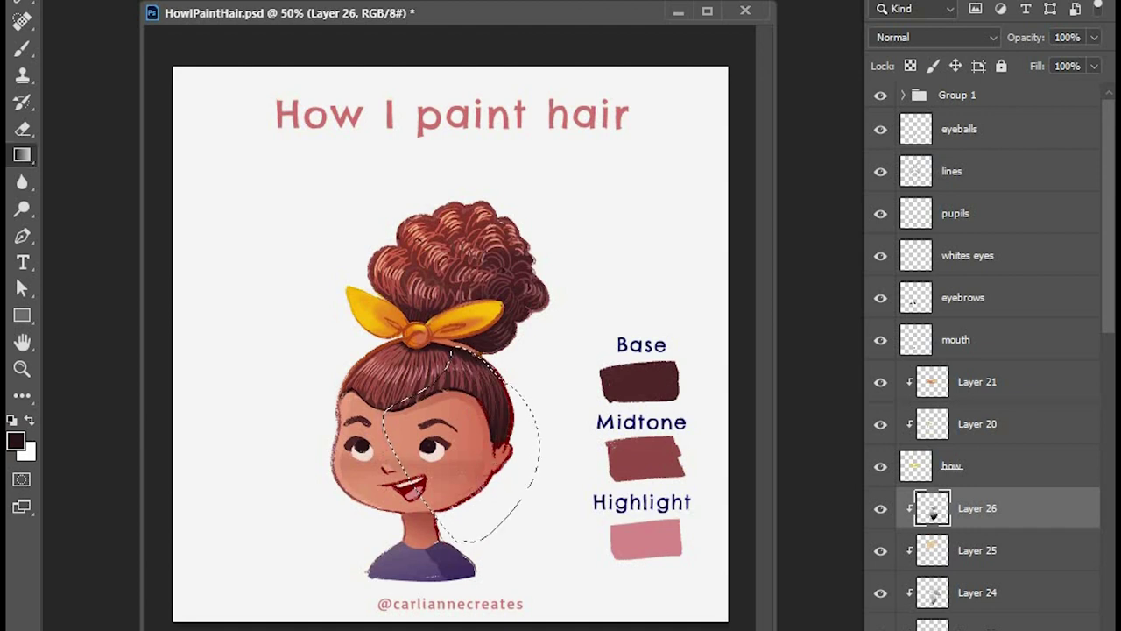
key(alt+d)
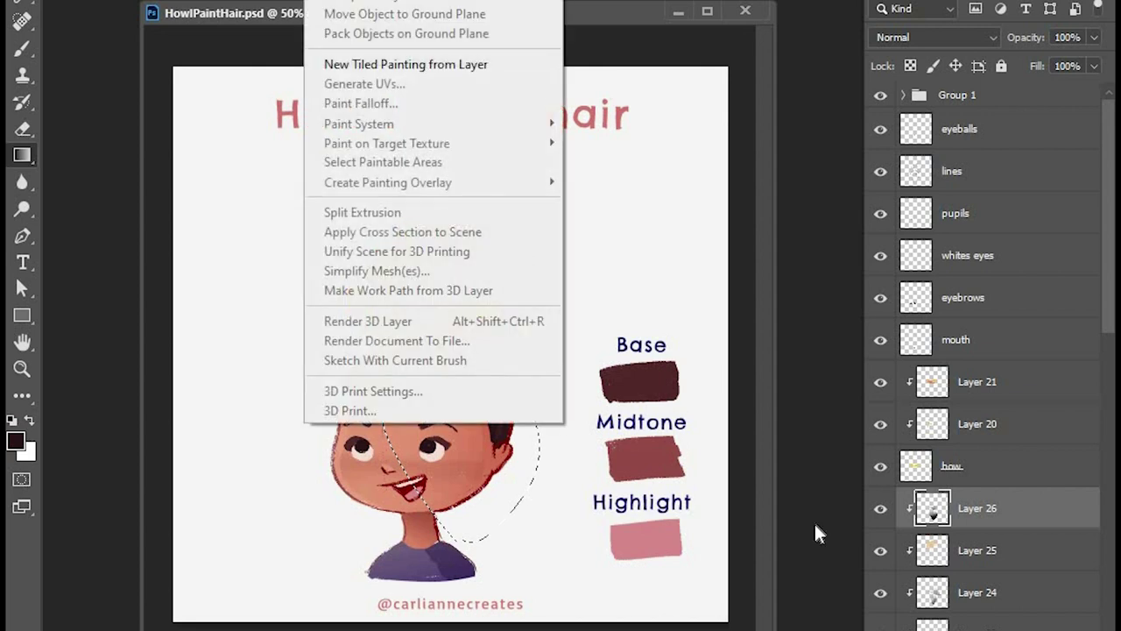
click(645, 15)
key(ctrl+d)
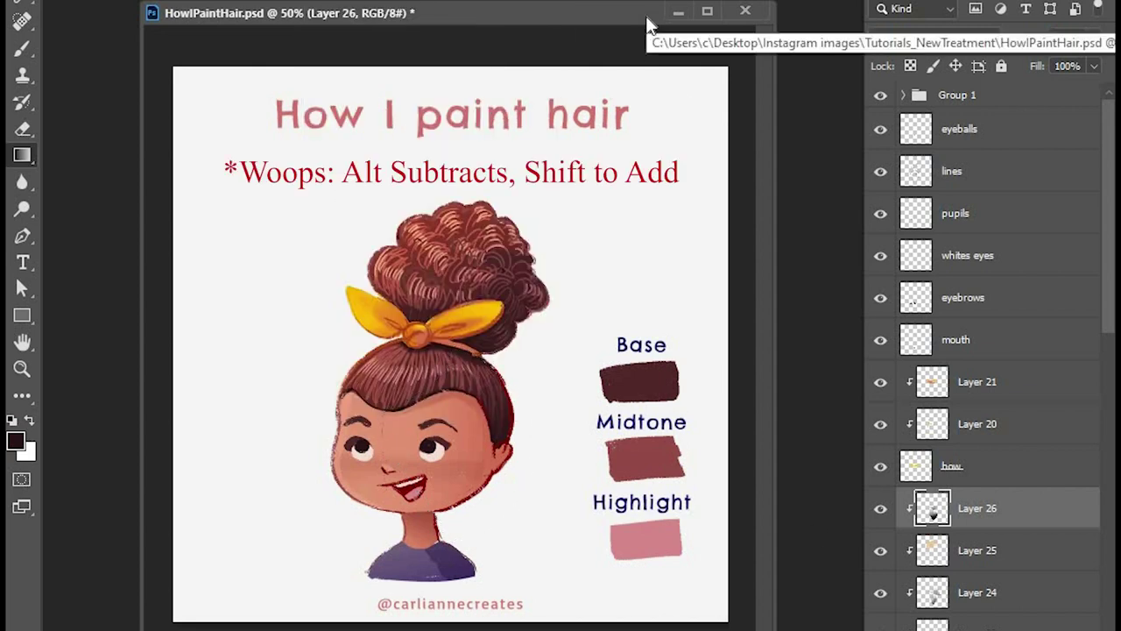
- Add a new clipped layer above Layer 26 and sample the dark brown base colour for painting
click(1007, 550)
key(ctrl+shift+alt+n)
drag(1018, 553, 1046, 481)
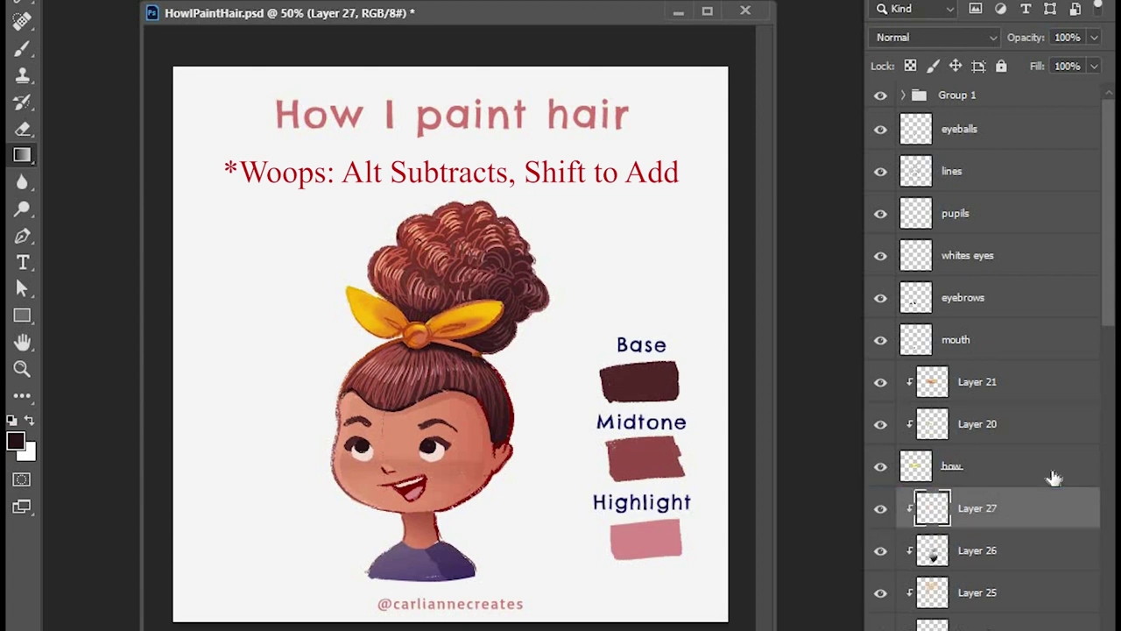
key(i)
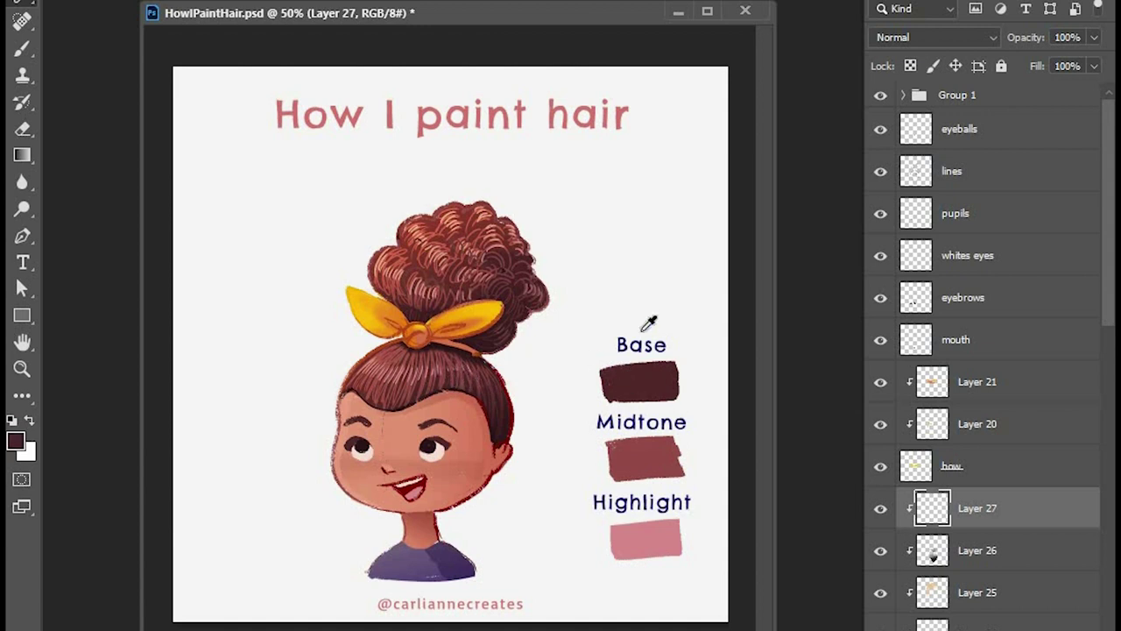
- Paint thin dark brown strands around the bow and down the front hair on Layer 27, erasing stray parts
key(b)
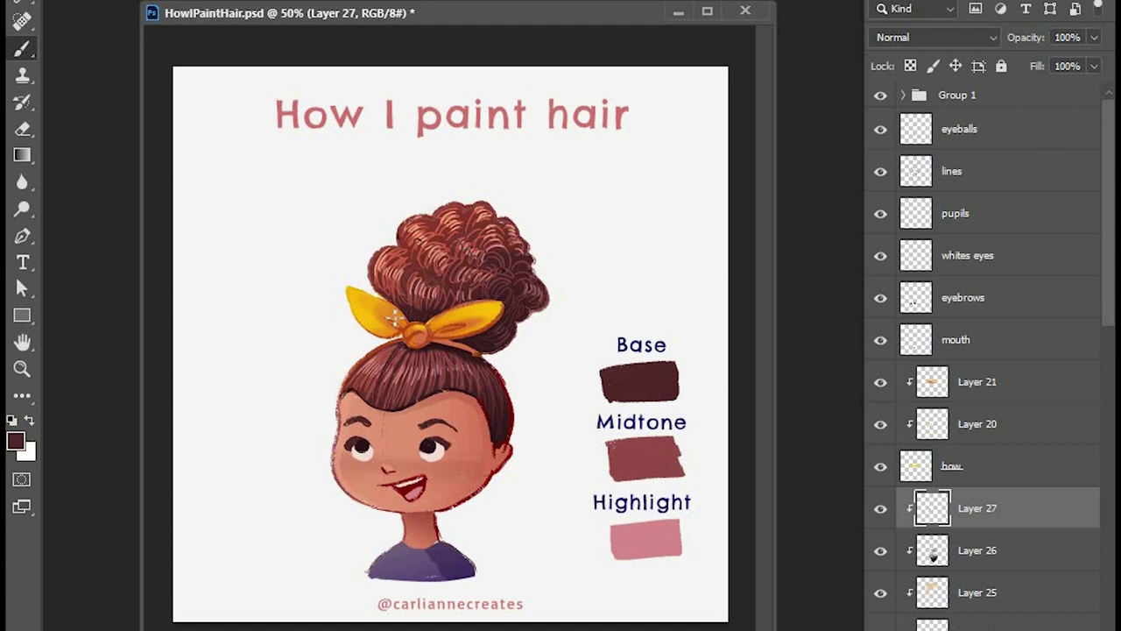
key(e)
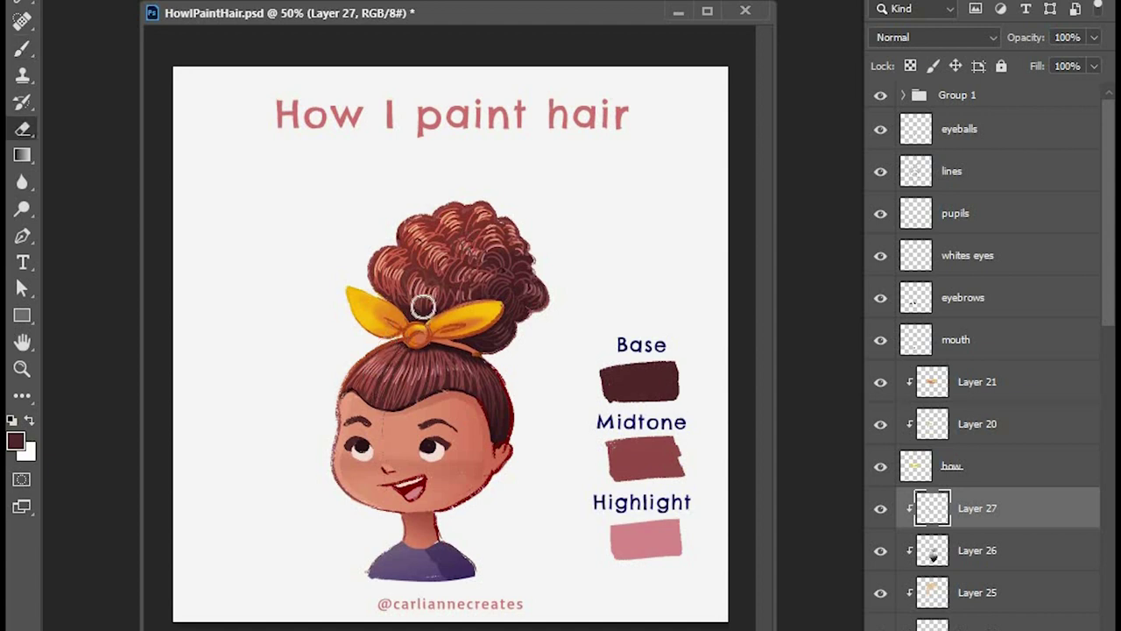
key(b)
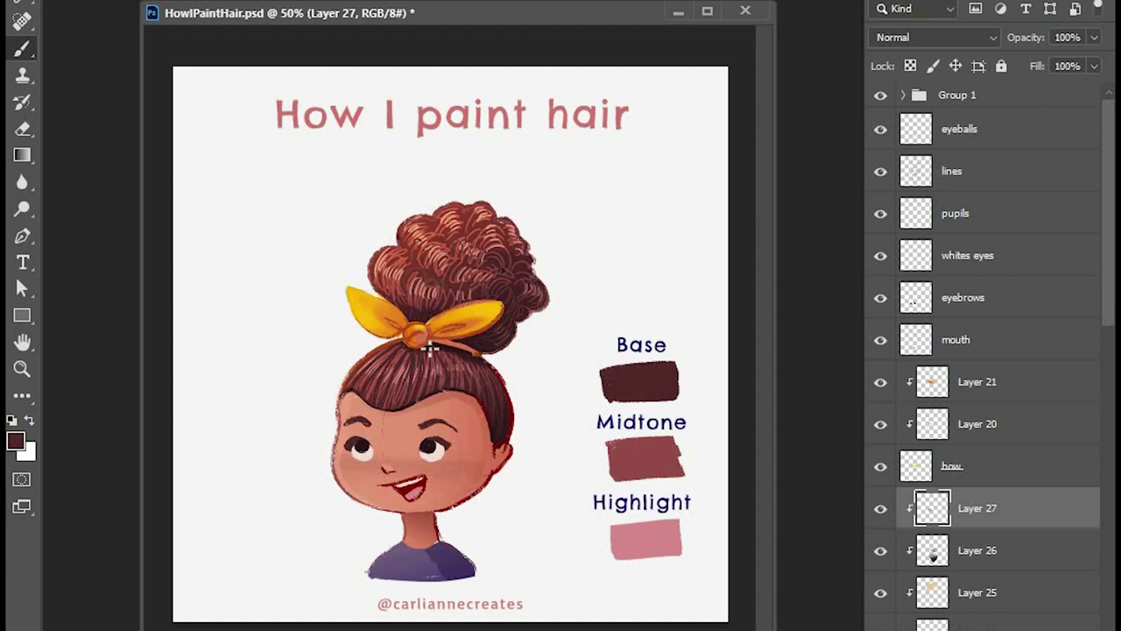
- Set Layer 27 to the Multiply blend mode with 73% opacity
click(927, 37)
click(922, 116)
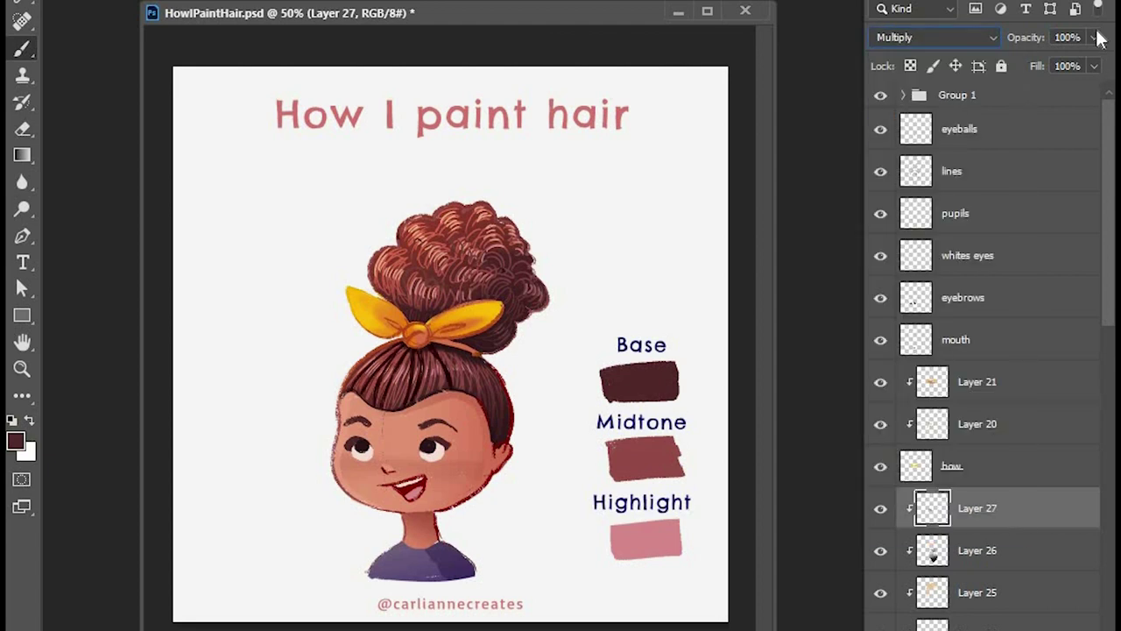
click(1093, 38)
click(1025, 59)
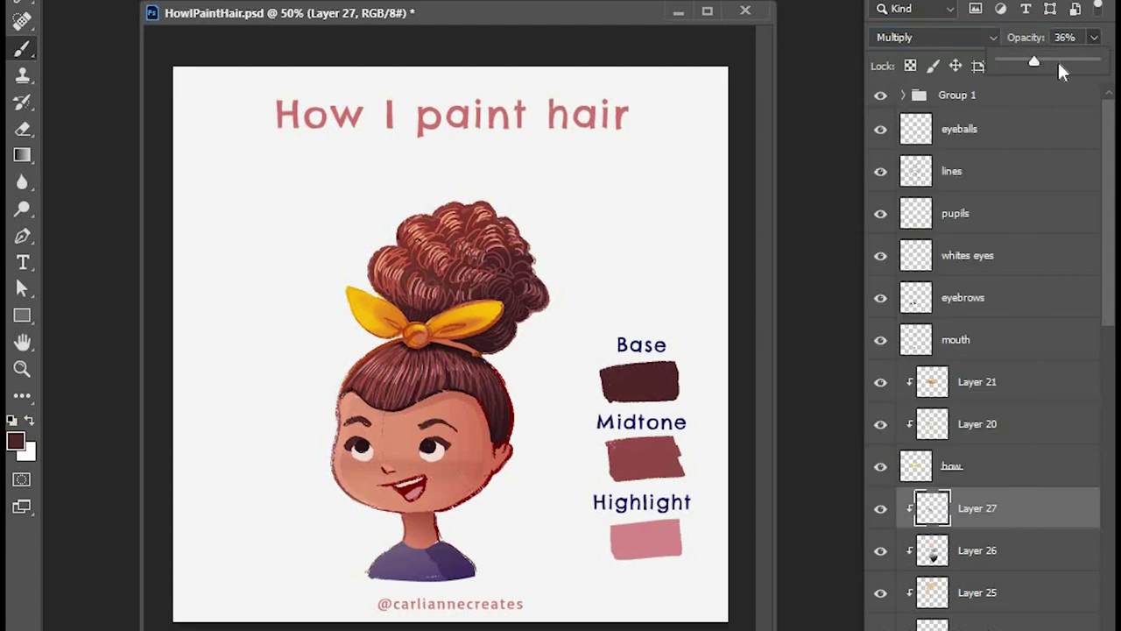
drag(1058, 63, 1070, 64)
- Refine the dark strands around the bow on Layer 27 with the brush and eraser
click(431, 347)
key(e)
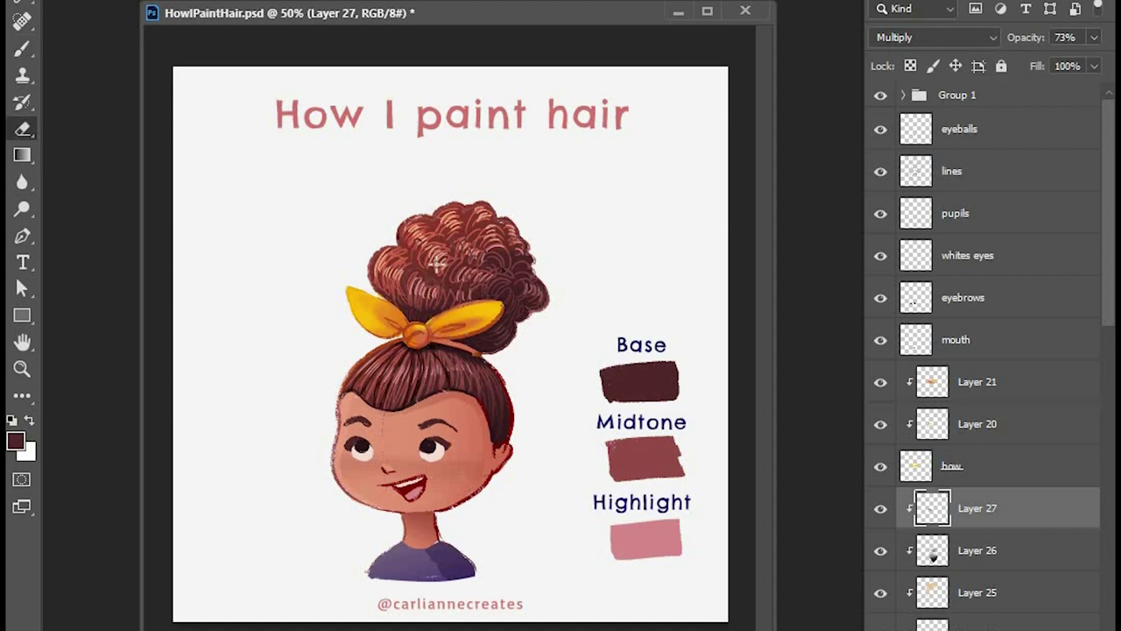
key(b)
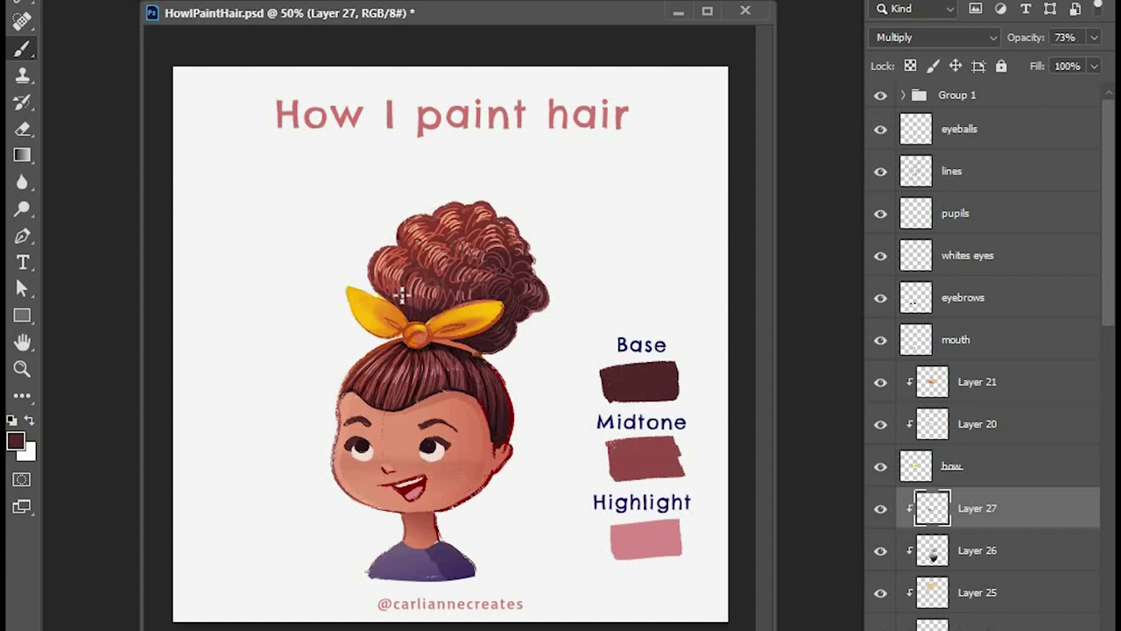
- Return Layer 27's blend mode to Normal and compare the hair with the layer hidden and shown
click(954, 40)
click(956, 50)
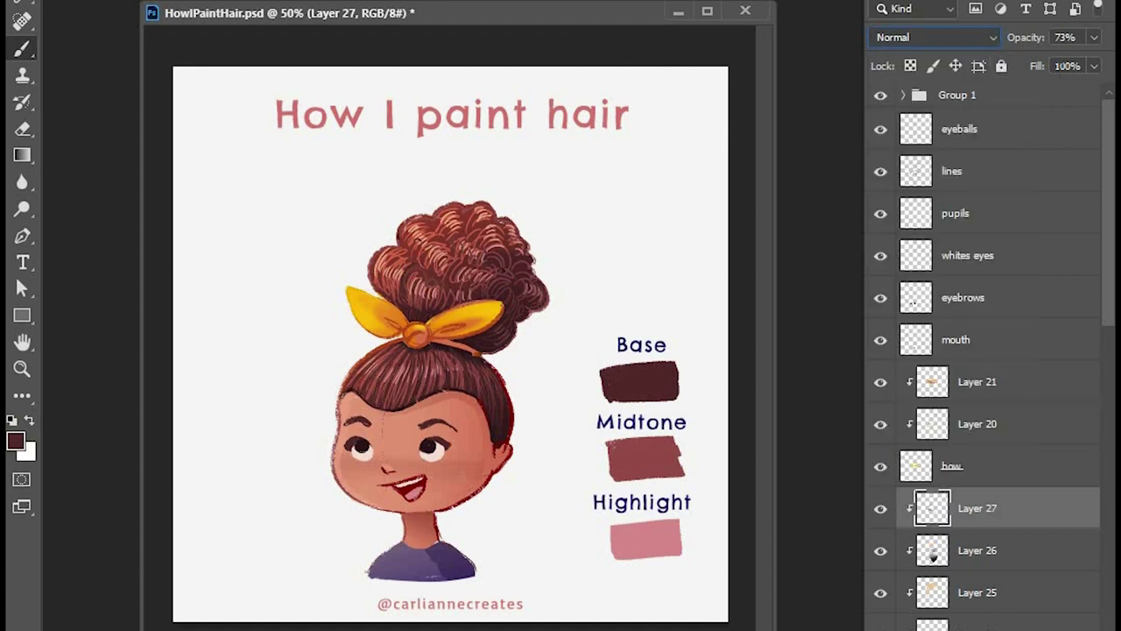
click(883, 515)
click(883, 518)
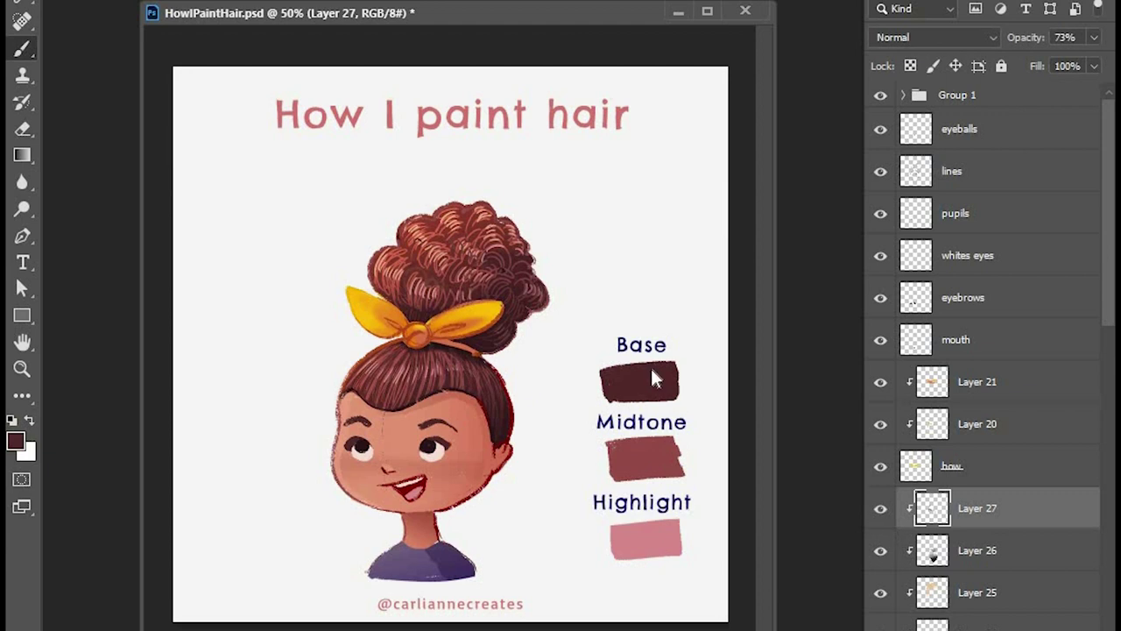
- Sample the dark brown Base swatch as the brush colour and set Layer 27's opacity to 100%
key(alt+i)
key(a)
alt+click(625, 353)
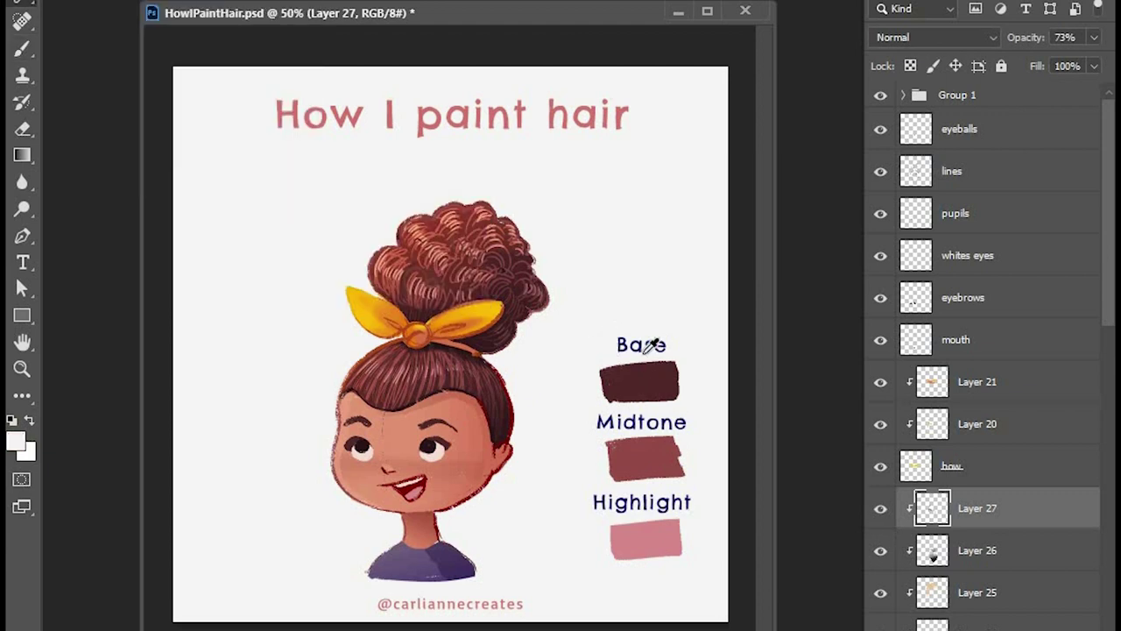
key(b)
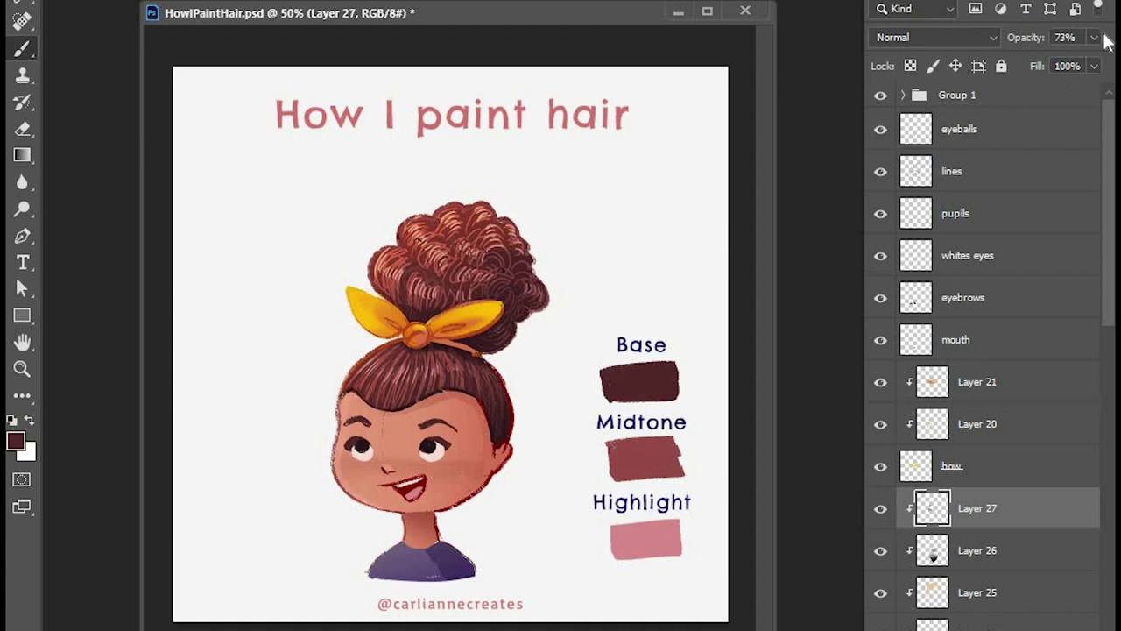
drag(1099, 43, 1105, 61)
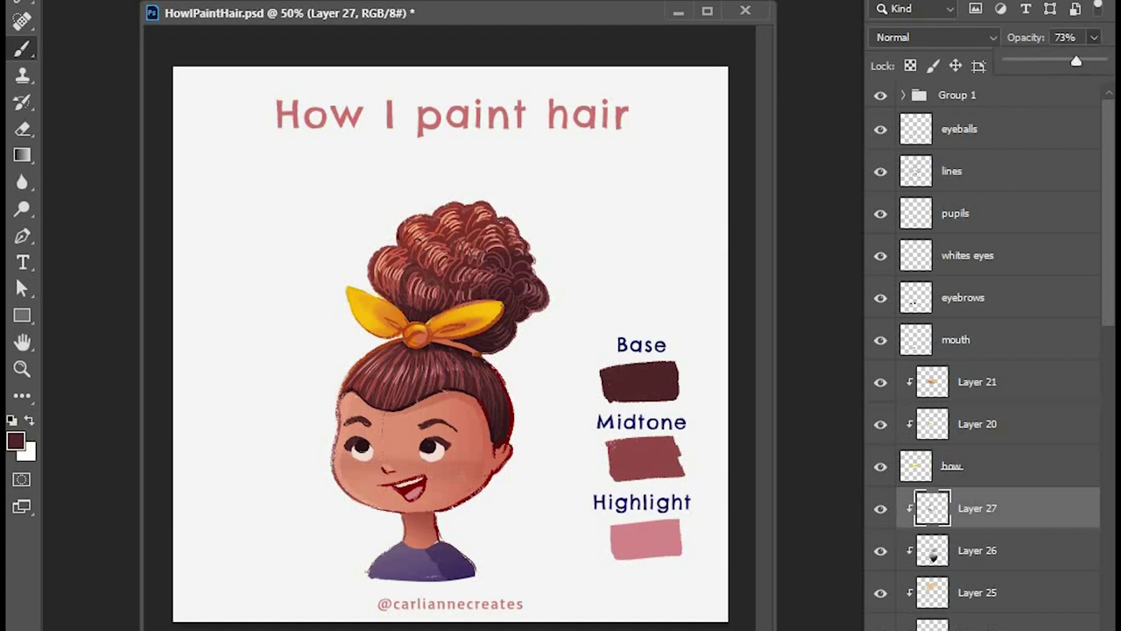
- Paint more thin dark brown strands through the bun's curls and the front hair on Layer 27, and save the document
click(408, 291)
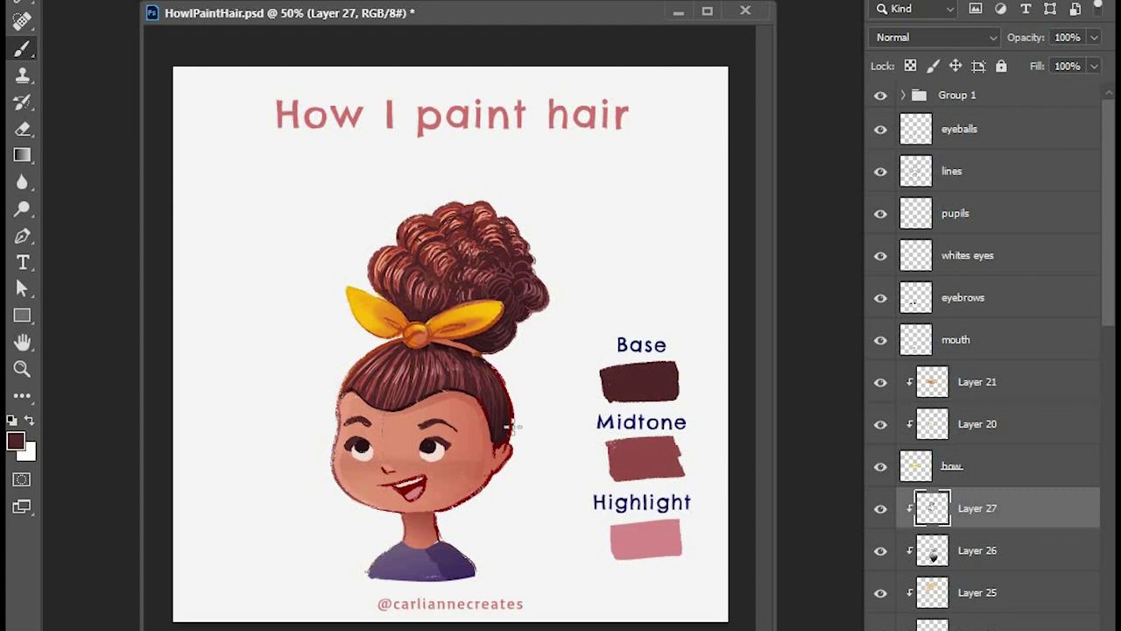
key(ctrl+s)
- Darken the strands on Layer 27 with a Levels adjustment that lowers the white output level to 217
key(ctrl+l)
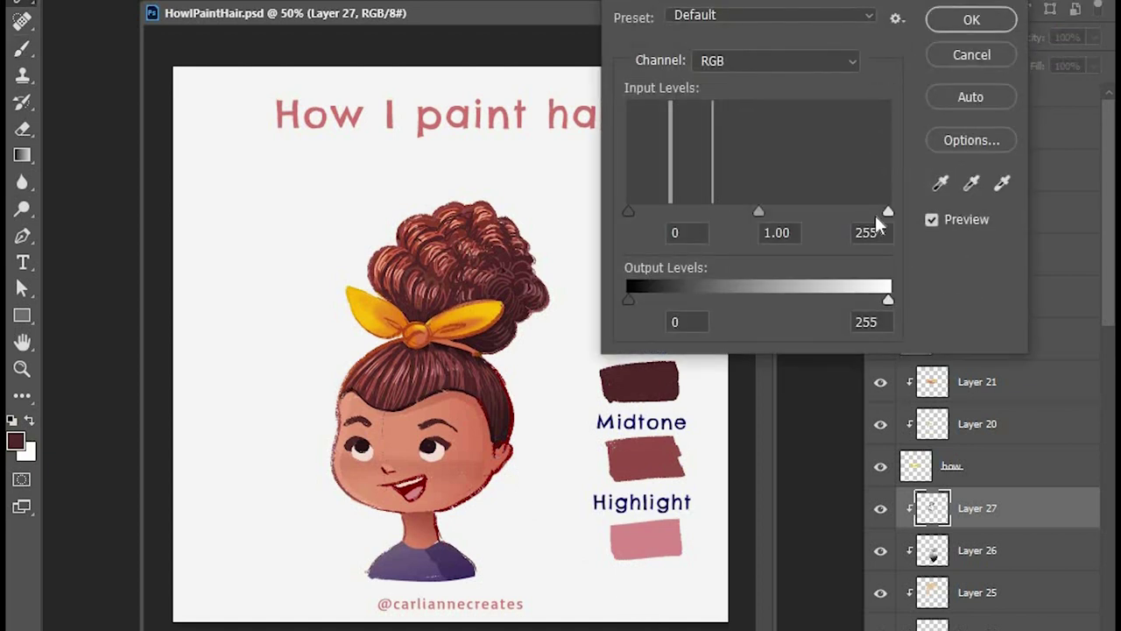
drag(888, 211, 853, 211)
drag(983, 219, 888, 219)
drag(881, 302, 793, 307)
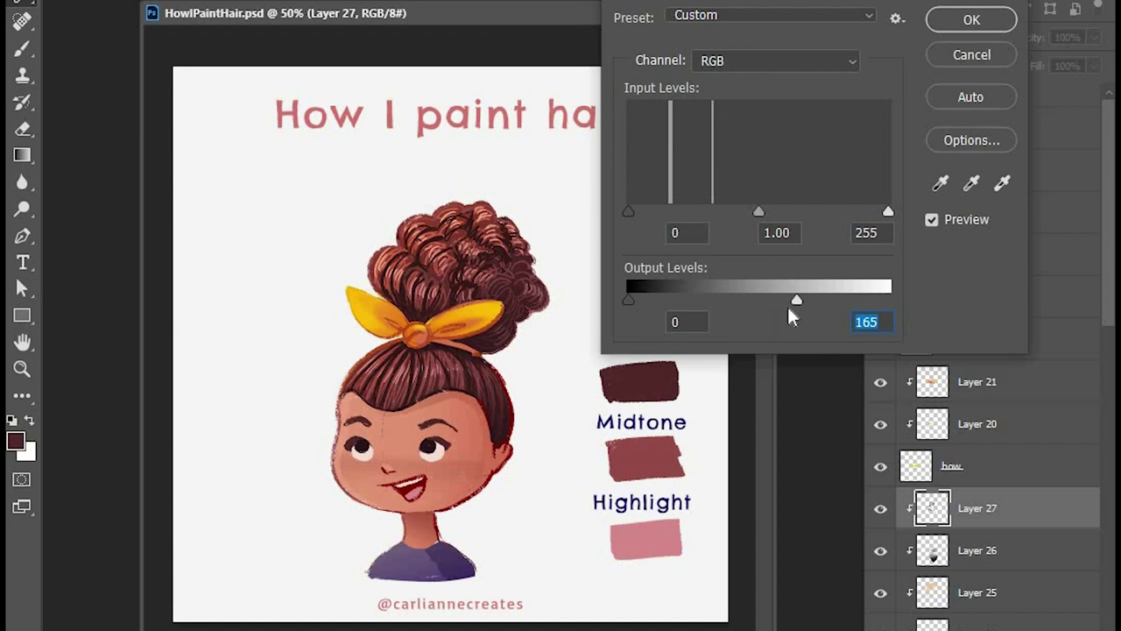
click(850, 298)
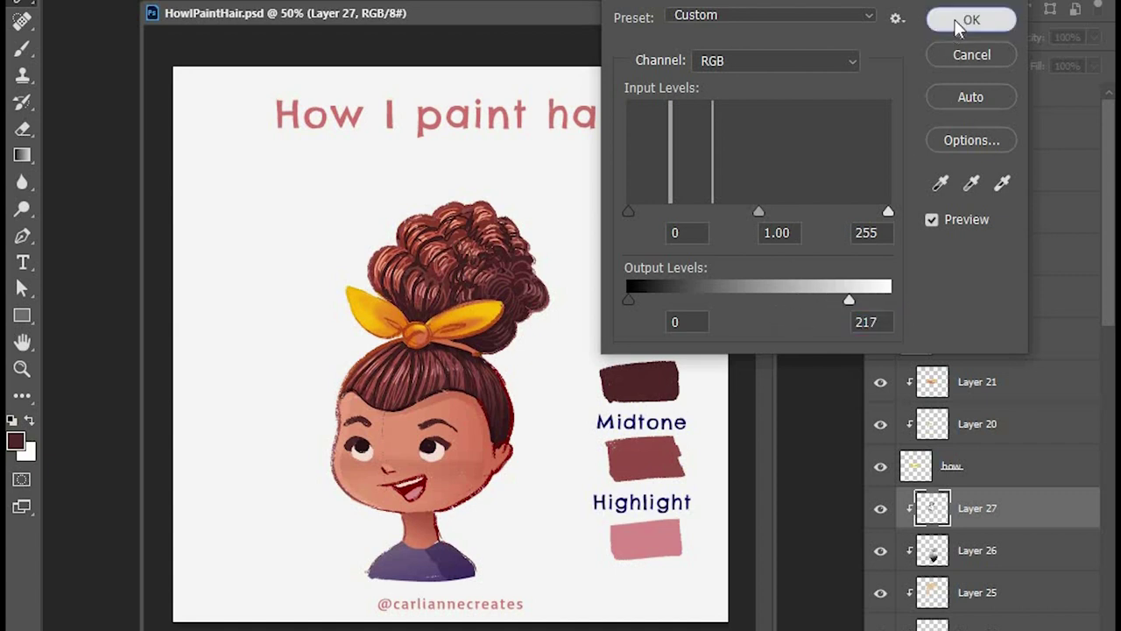
click(958, 24)
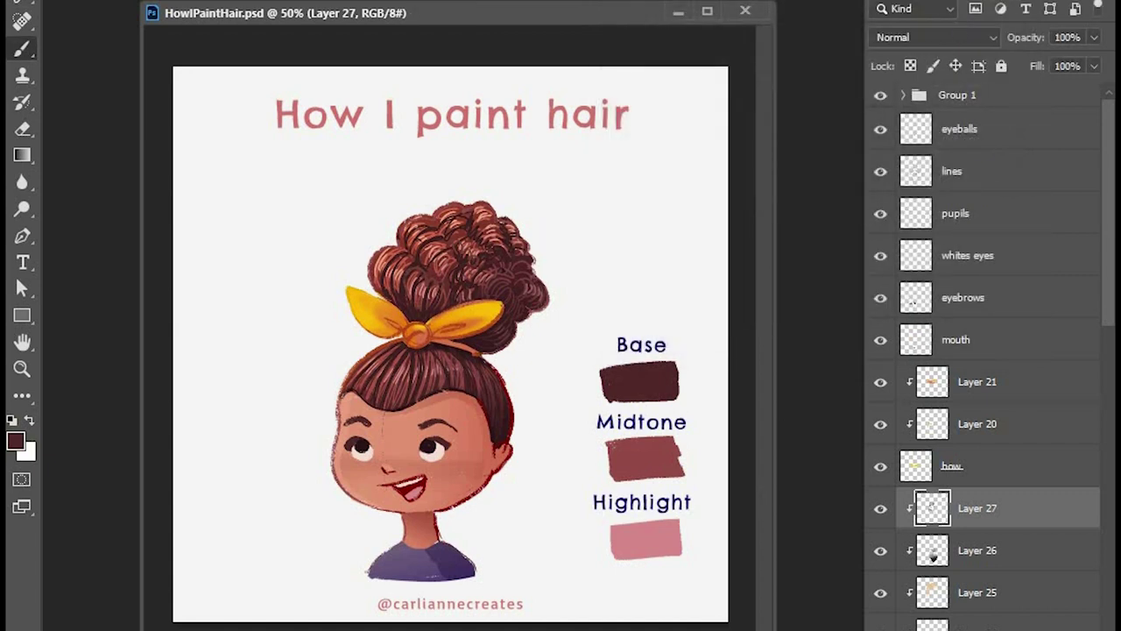